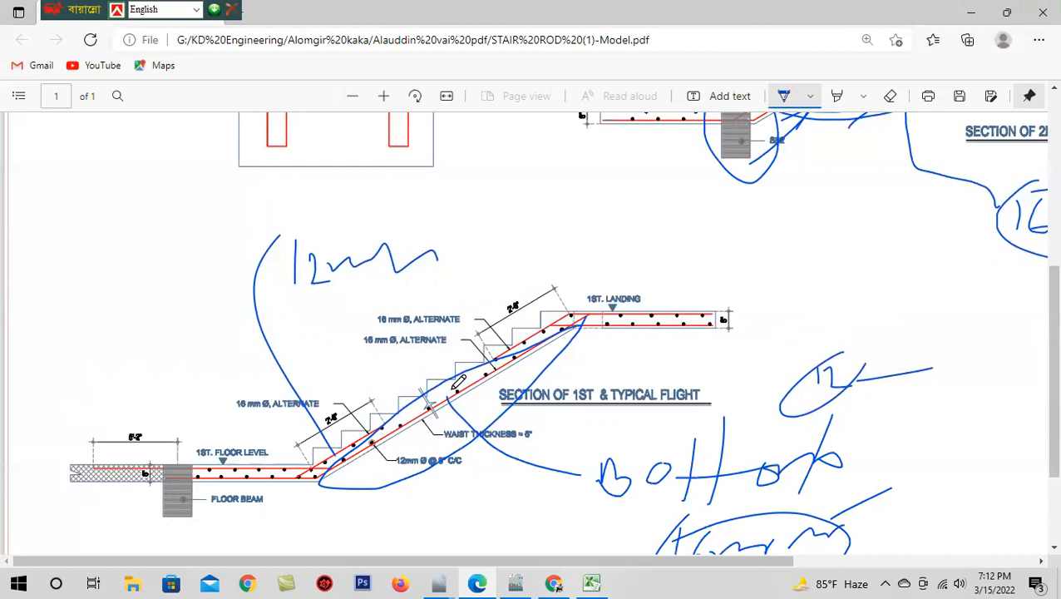
Step: Switch from the stair drawing PDF to the Design of stair & UGWR workbook in Excel
scroll(457, 381, "up", 5)
scroll(452, 388, "down", 2)
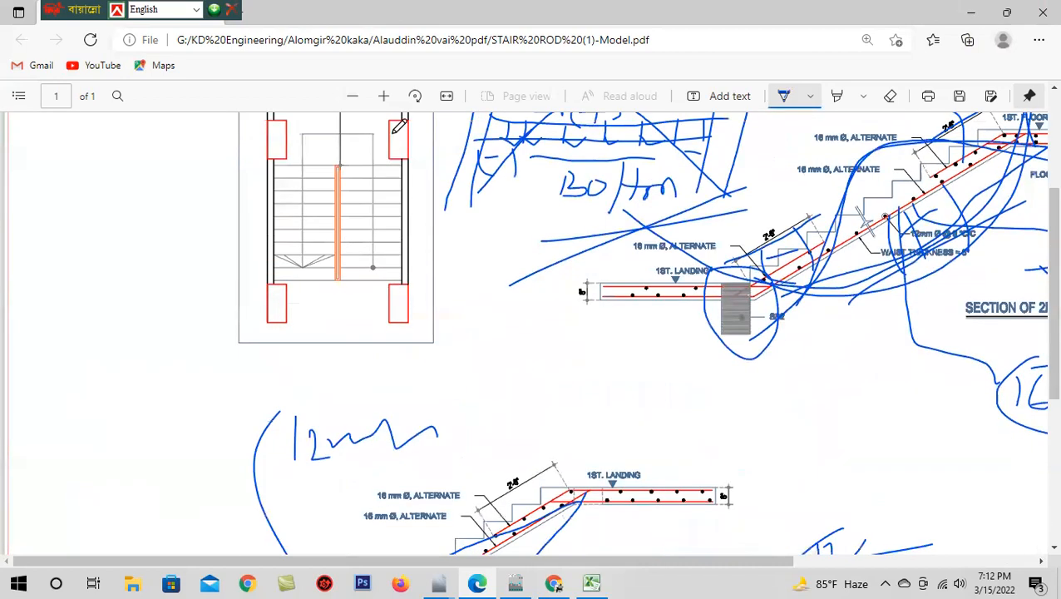
left_click(358, 97)
mouse_move(587, 582)
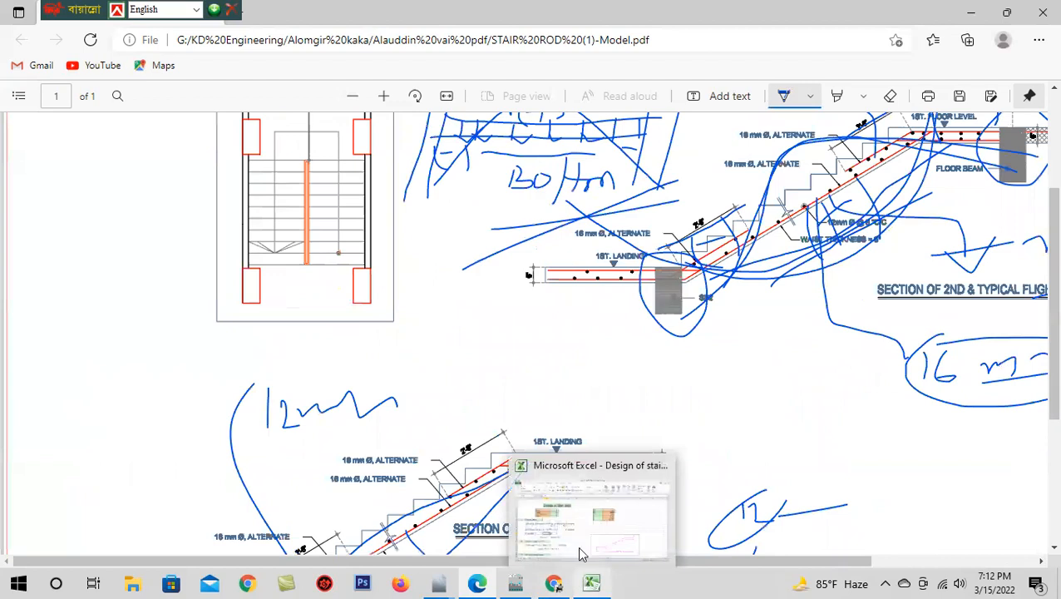
left_click(579, 547)
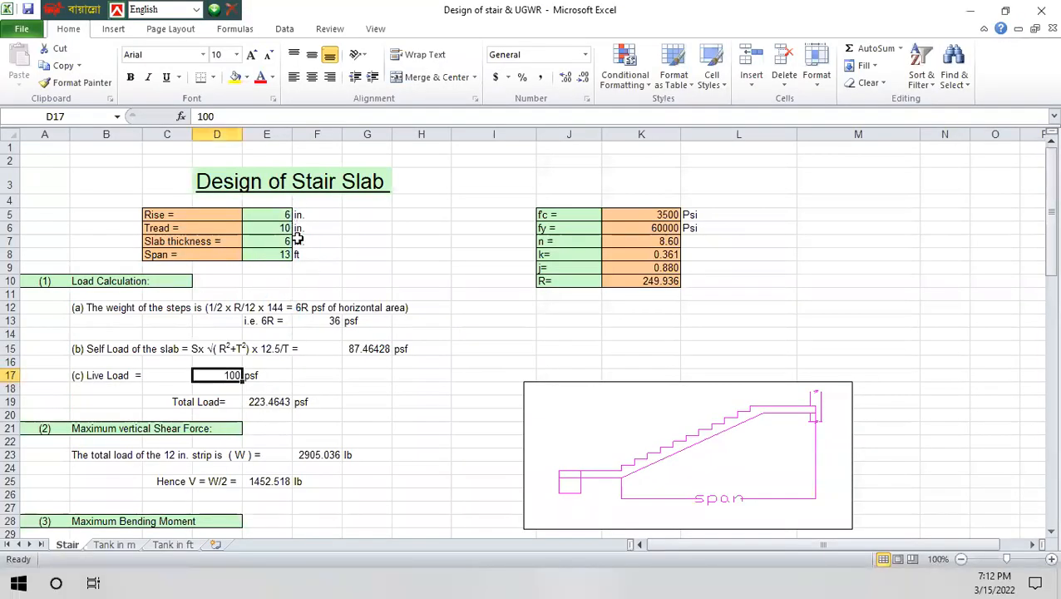
Step: Examine the rise, tread and slab thickness inputs of the stair slab design and the stair diagram beside the calculations
left_click(280, 215)
left_click(283, 228)
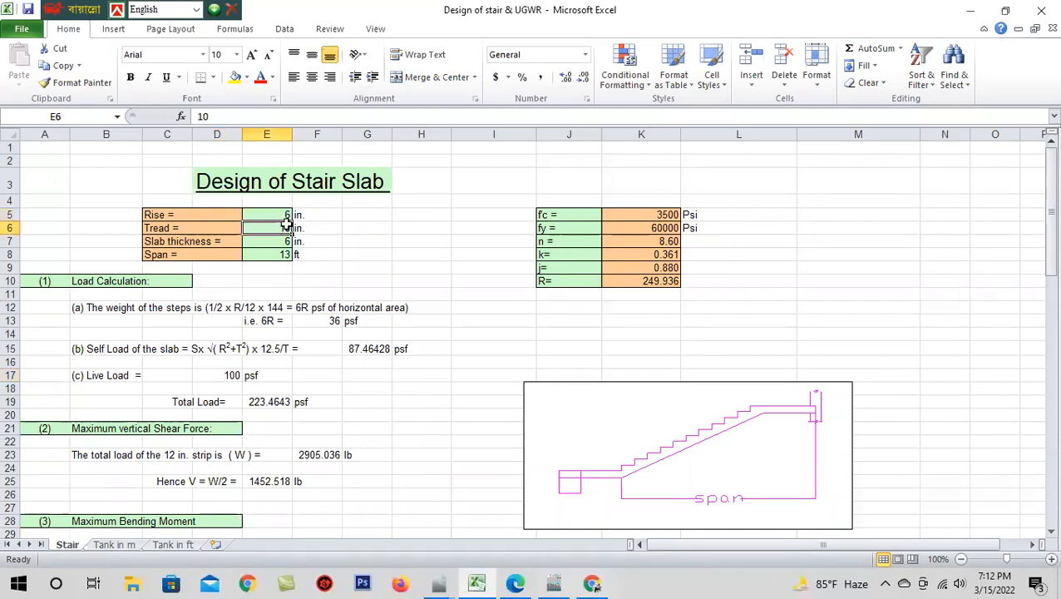
left_click(271, 215)
scroll(274, 220, "down", 1)
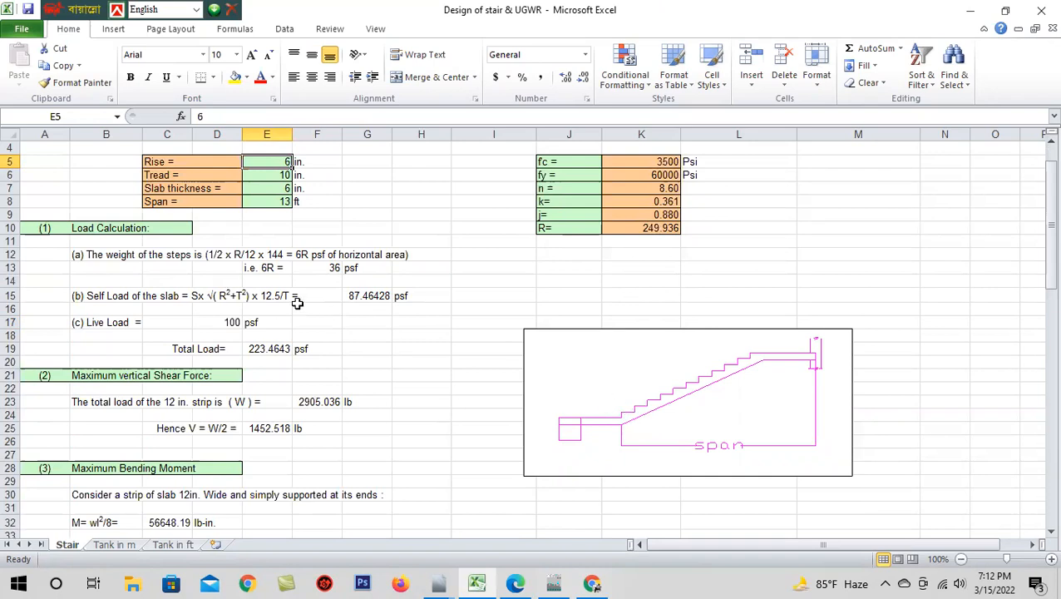
scroll(295, 299, "up", 1)
left_click(277, 226)
left_click(277, 215)
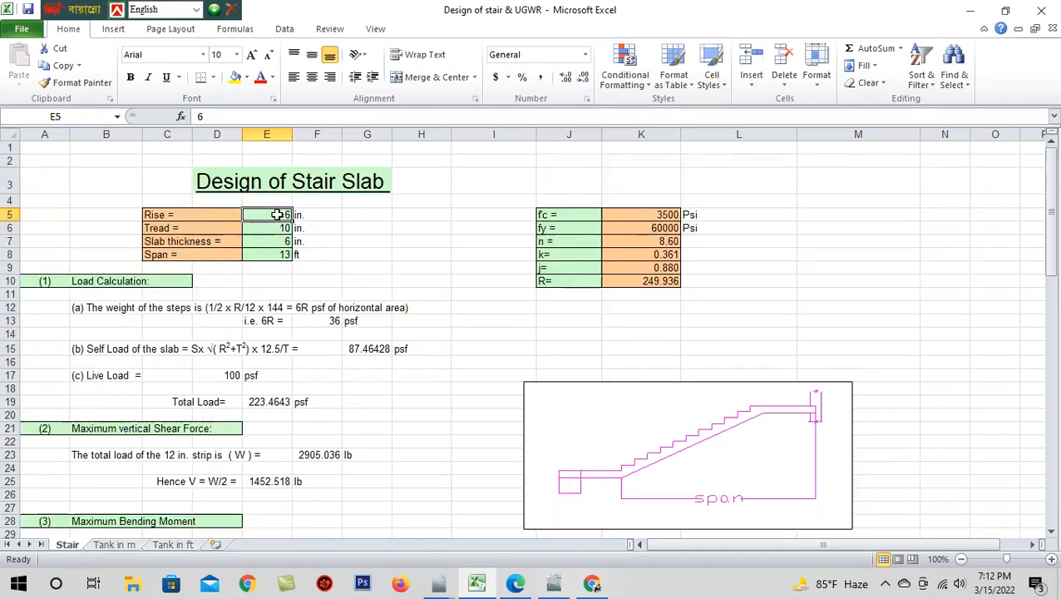
left_click(274, 239)
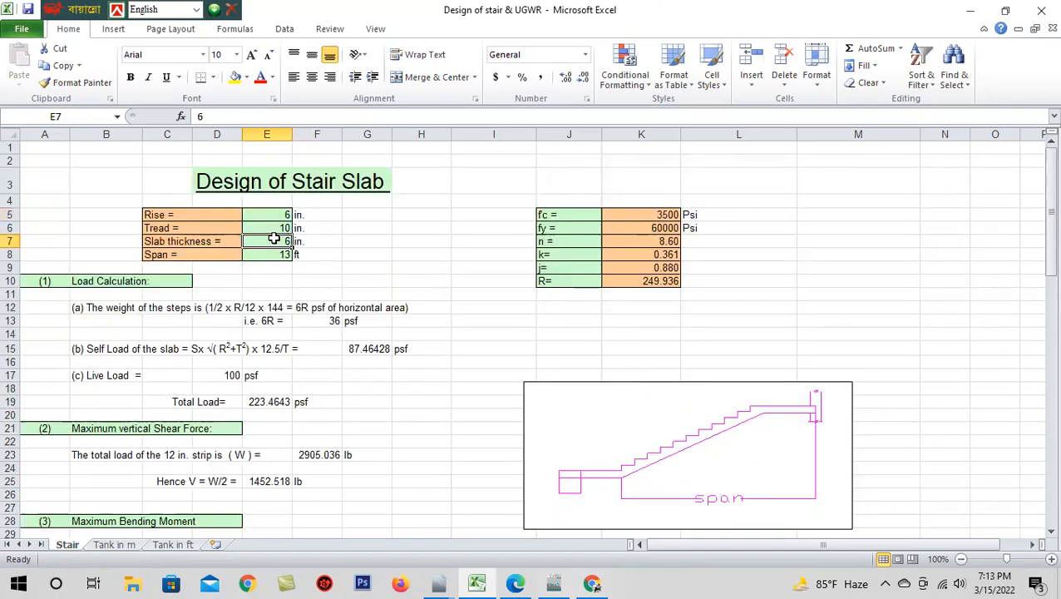
scroll(449, 416, "down", 1)
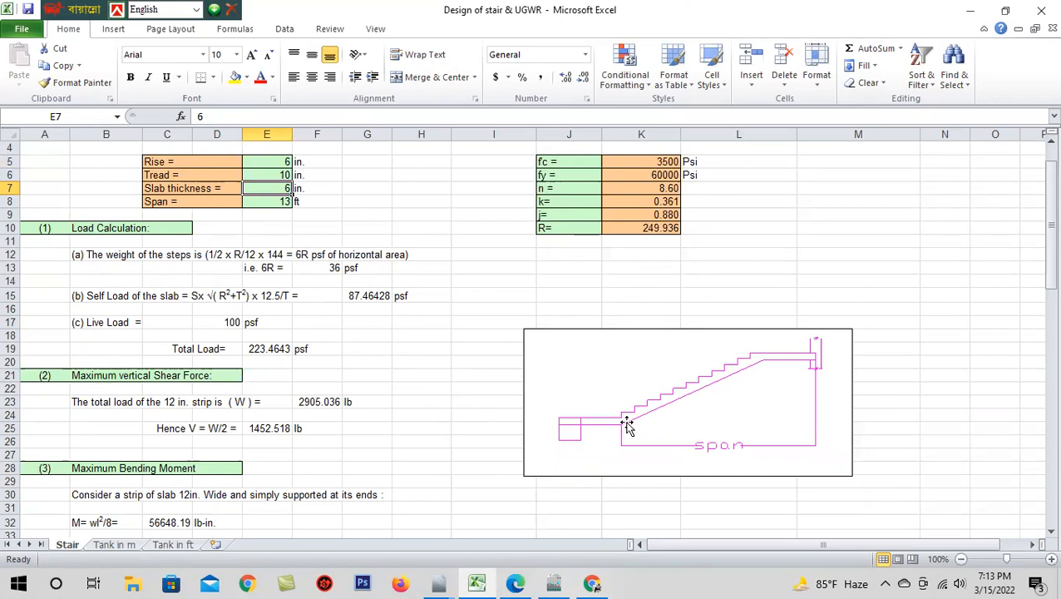
Step: Switch to the stair reinforcement PDF in Edge and outline the inclined waist slab of the first flight section with the pen
mouse_move(550, 575)
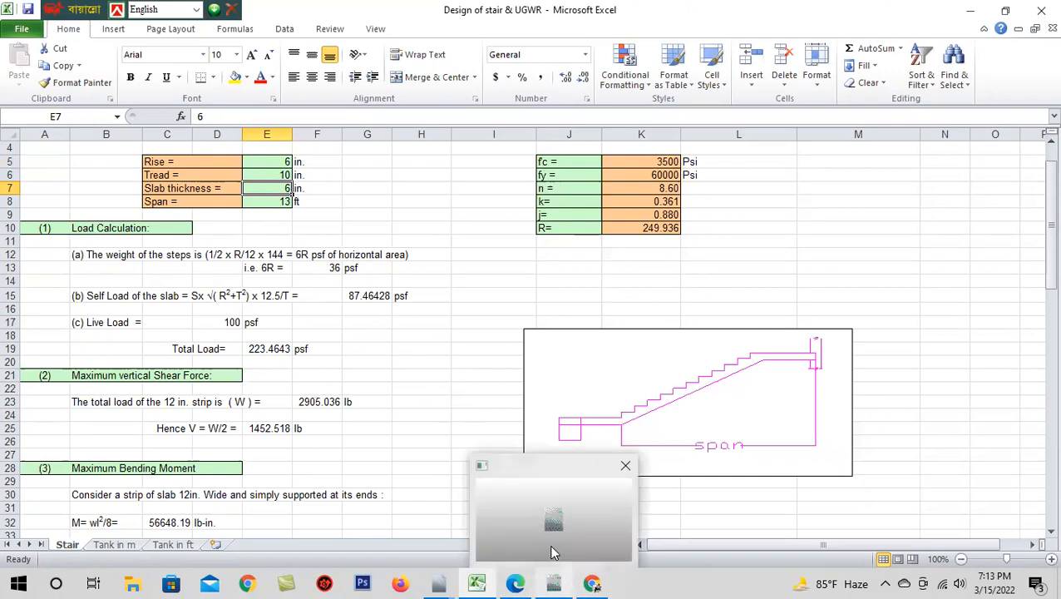
left_click(554, 549)
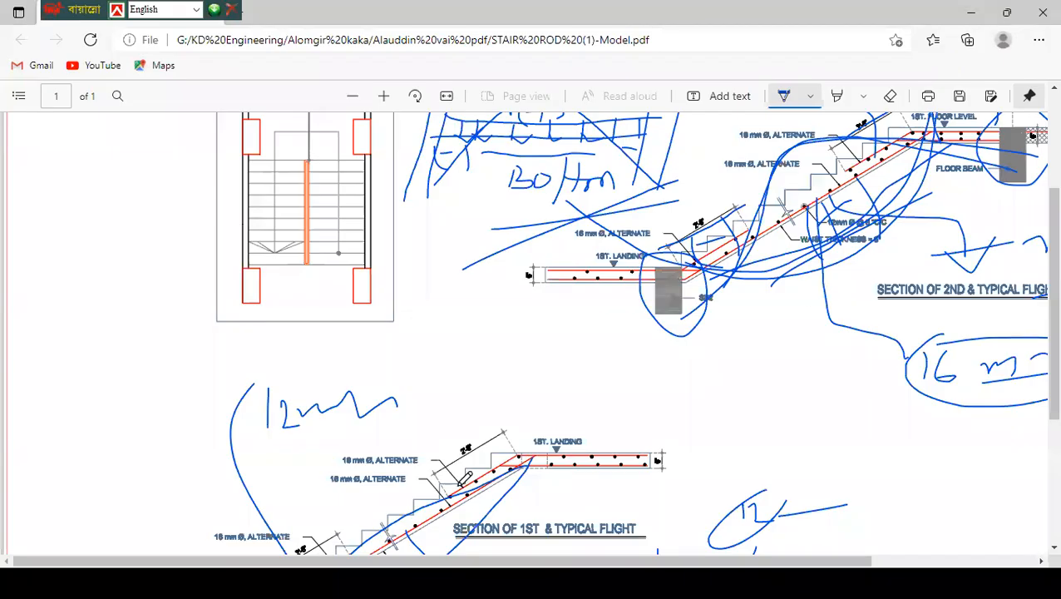
scroll(463, 476, "down", 3)
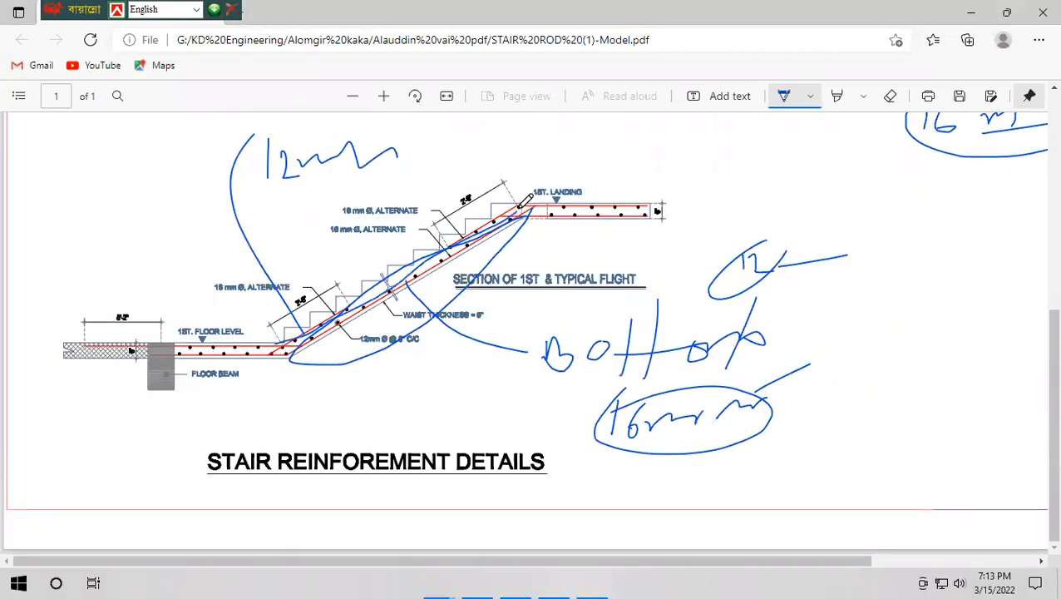
mouse_move(522, 198)
left_mouse_down()
mouse_move(350, 321)
mouse_move(291, 349)
mouse_move(285, 332)
left_mouse_up()
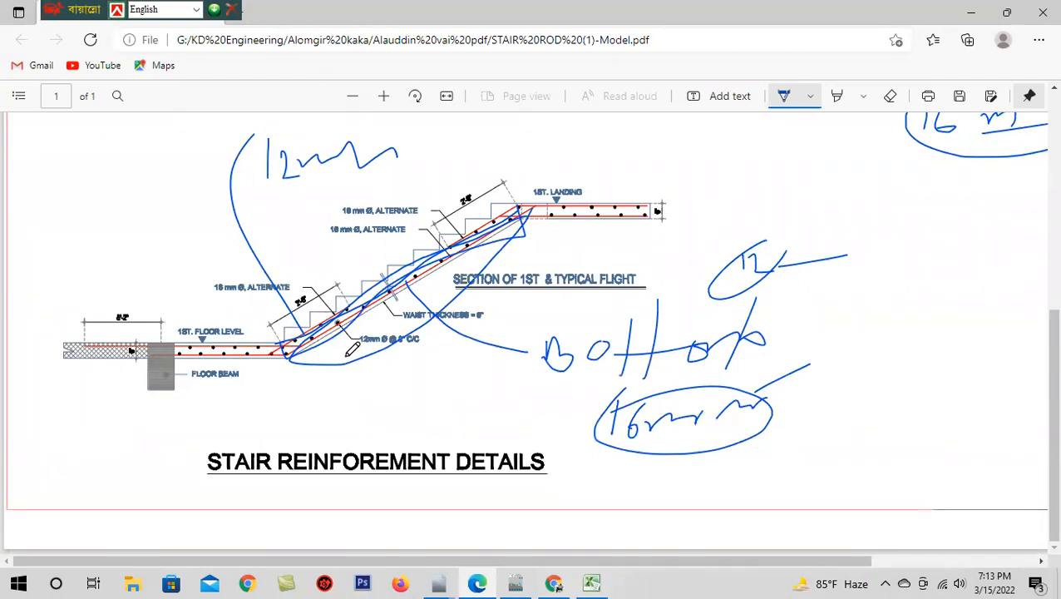
Step: Return to the Excel workbook and review the slab thickness and span inputs and the effective depth calculation
mouse_move(591, 583)
left_click(594, 538)
left_click(283, 177)
left_click(283, 189)
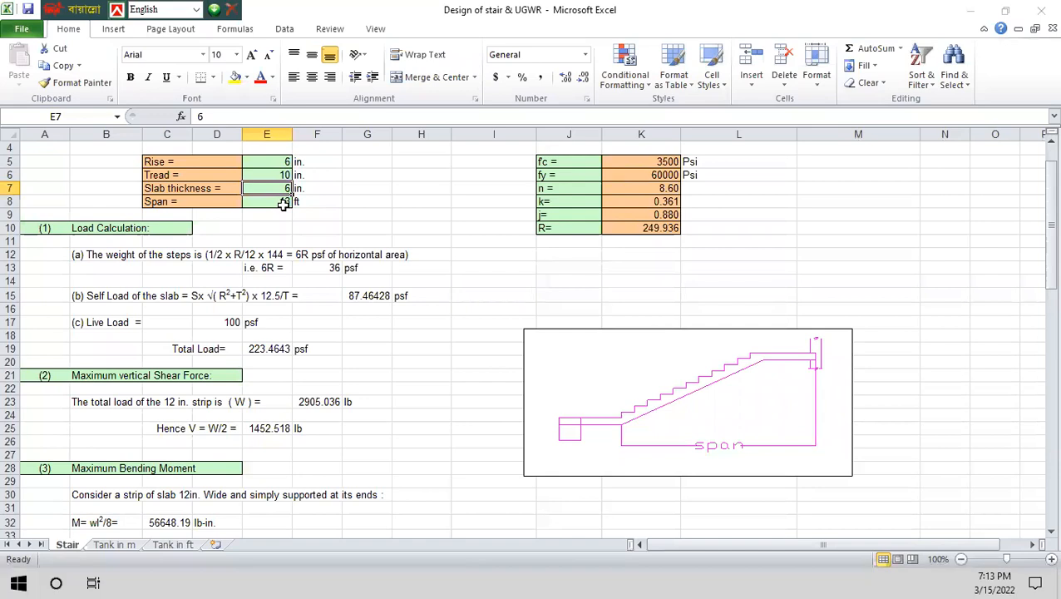
left_click(284, 200)
left_click(285, 189)
scroll(297, 299, "down", 3)
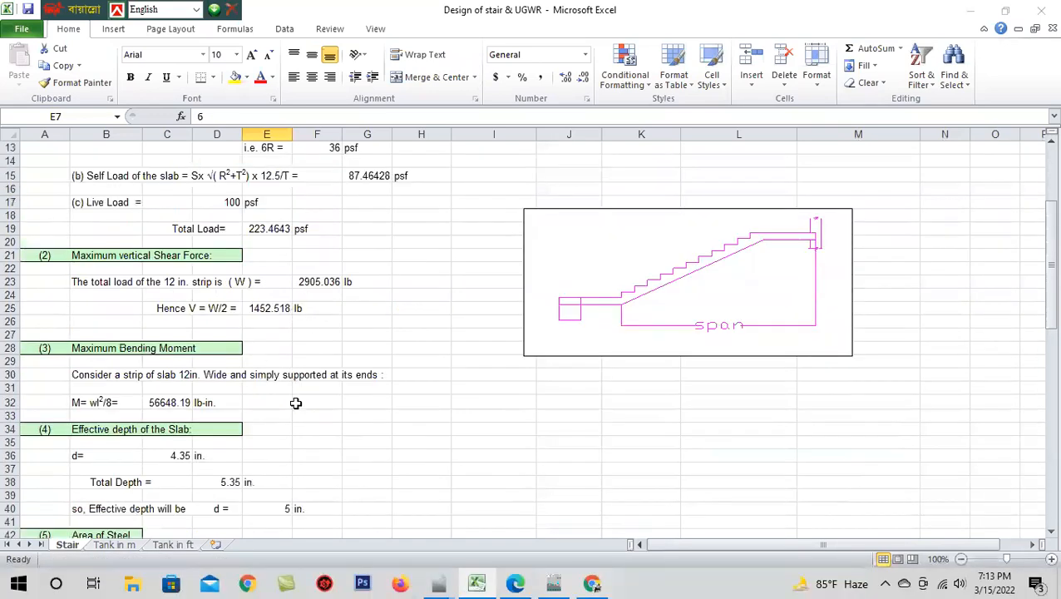
scroll(207, 456, "down", 2)
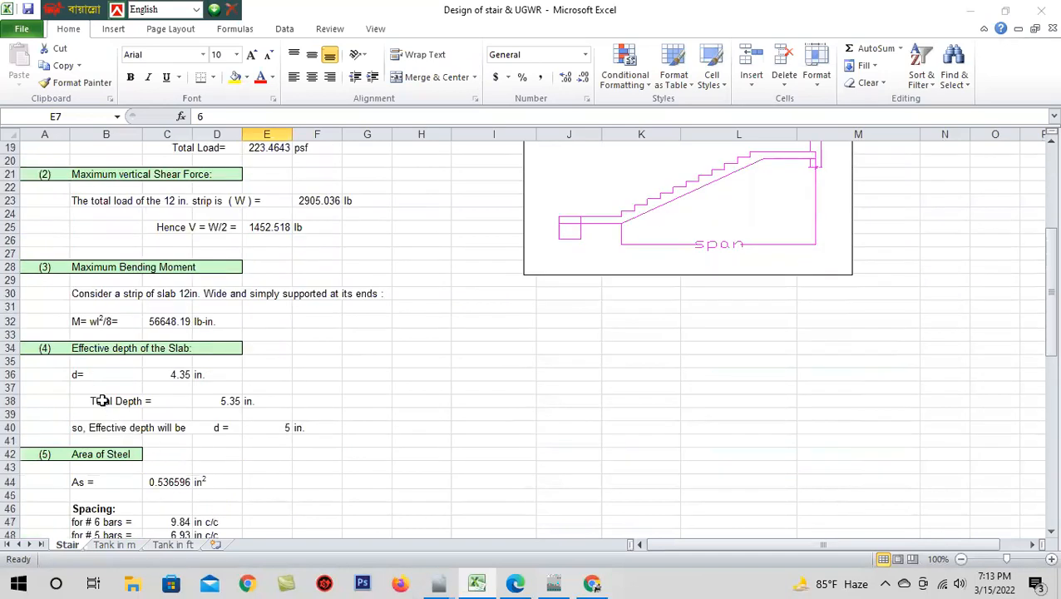
scroll(246, 389, "up", 6)
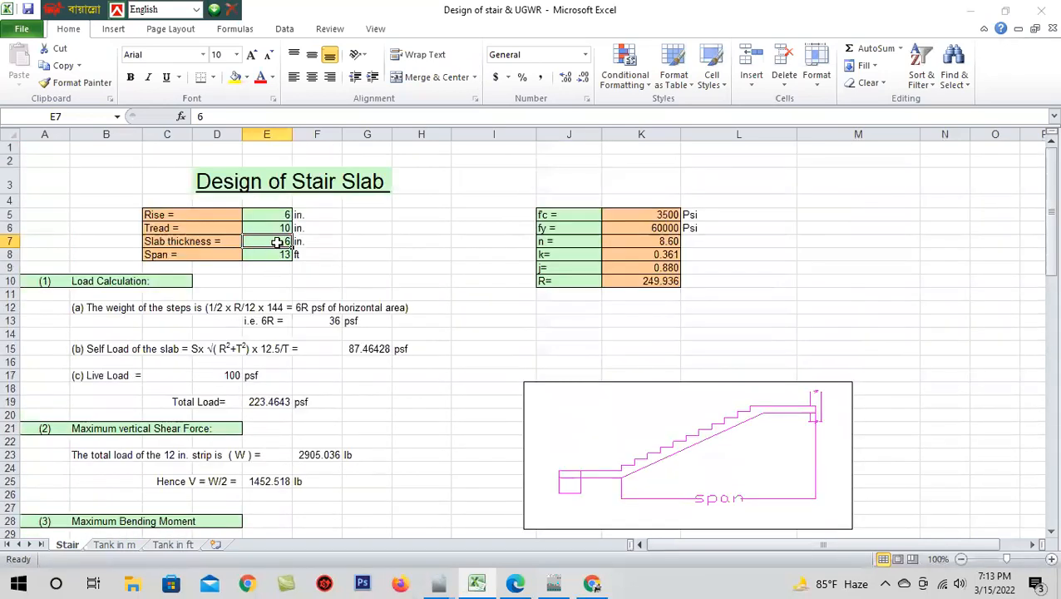
Step: Re-enter the slab thickness as 6 in
left_click(283, 253)
left_click(280, 240)
type("7")
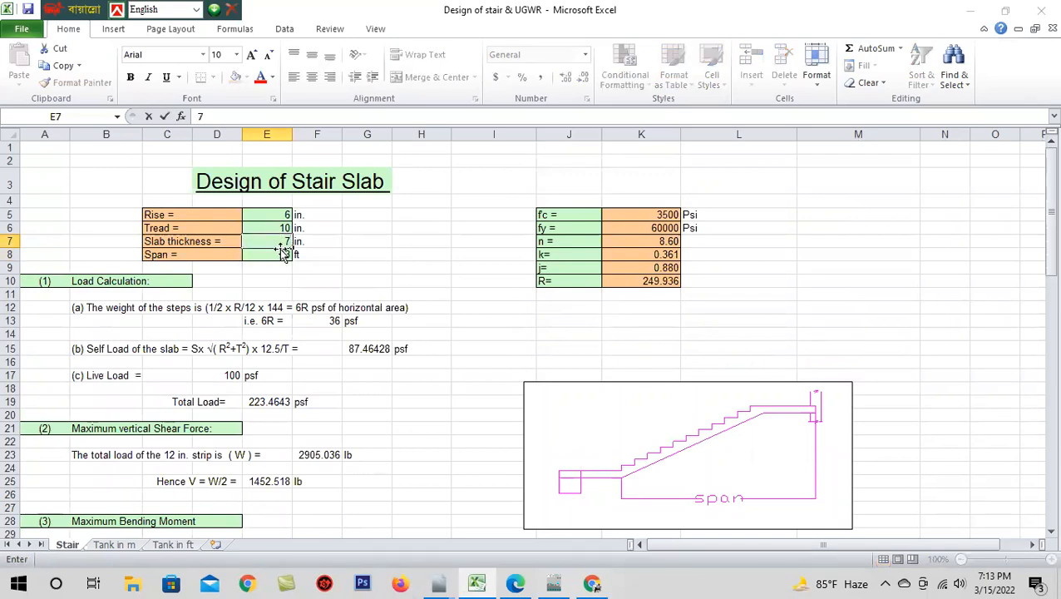
type(".46")
key("Return")
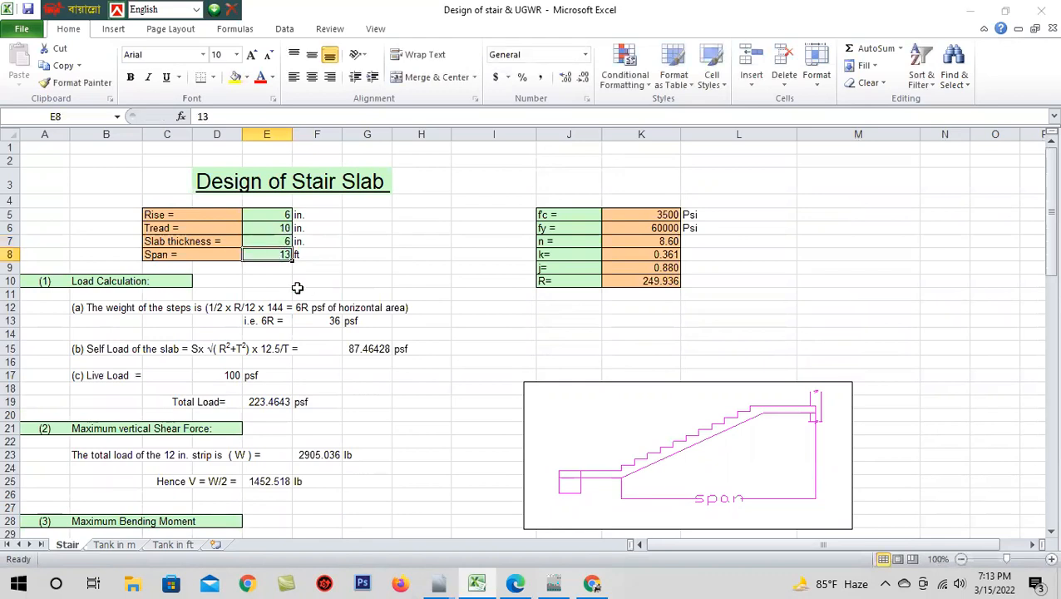
Step: Check the span in the stair diagram and set the stair span to 14 ft
scroll(324, 289, "down", 1)
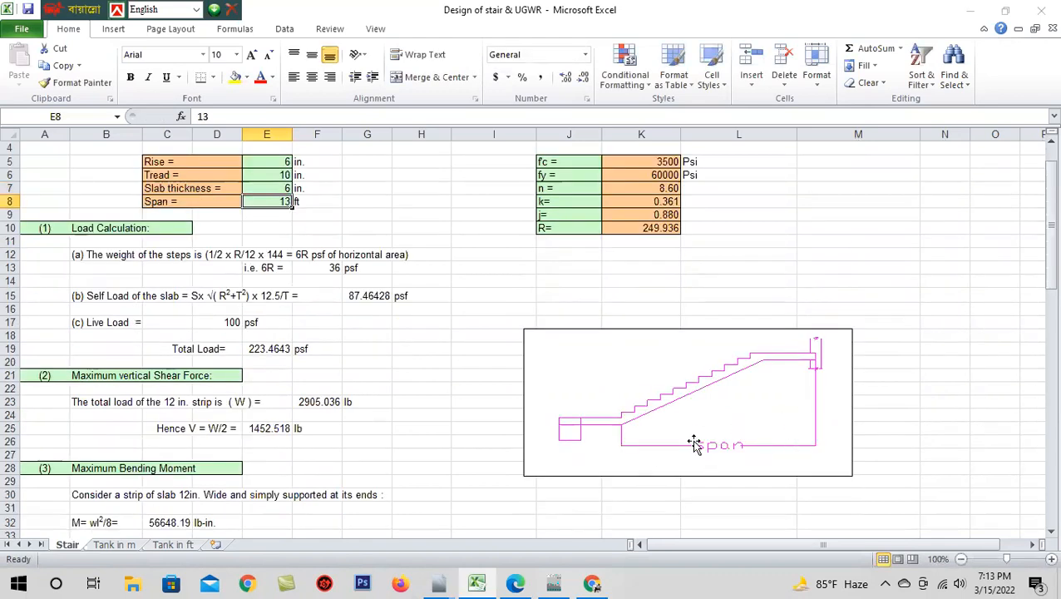
scroll(632, 450, "up", 1)
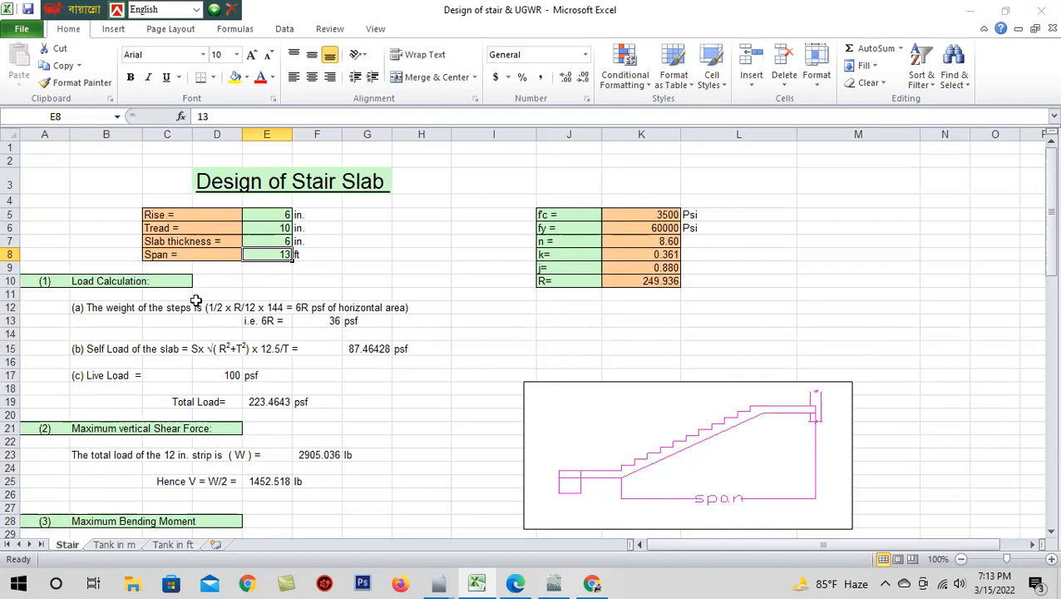
left_click(264, 225)
left_click(264, 242)
scroll(293, 261, "down", 1)
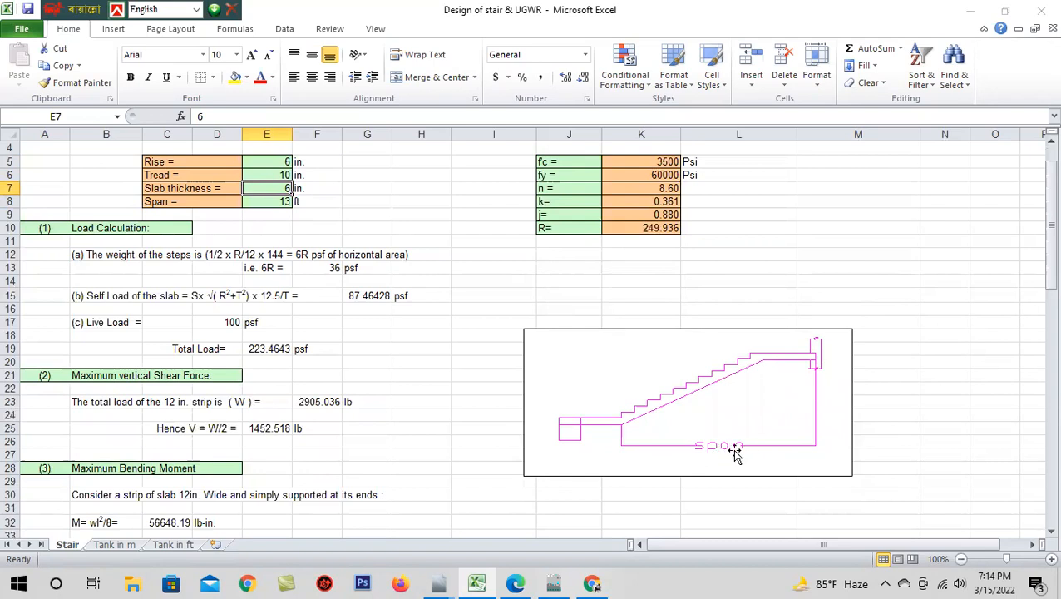
left_click(274, 200)
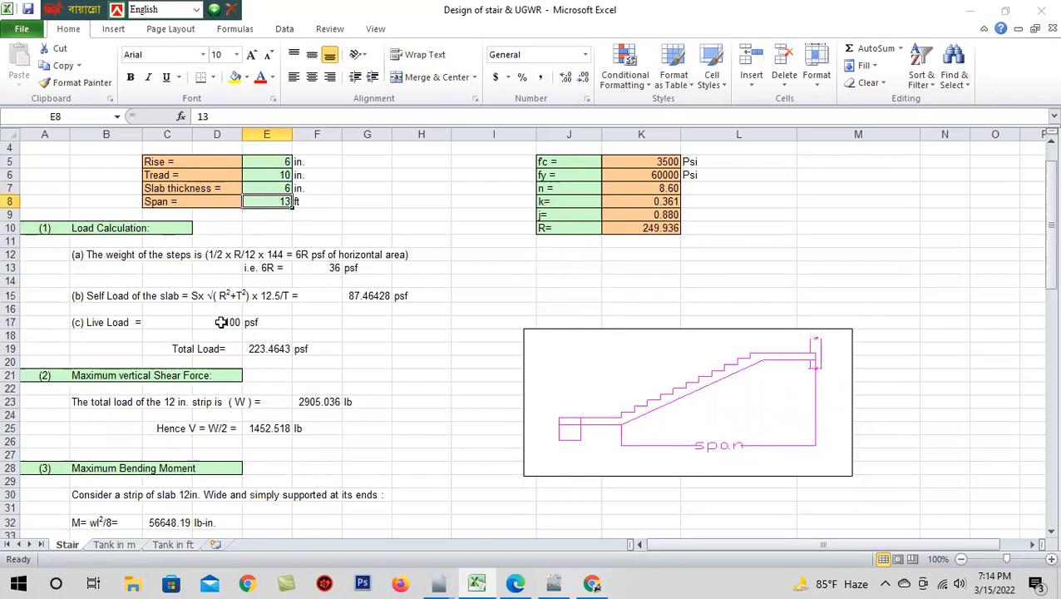
type("14")
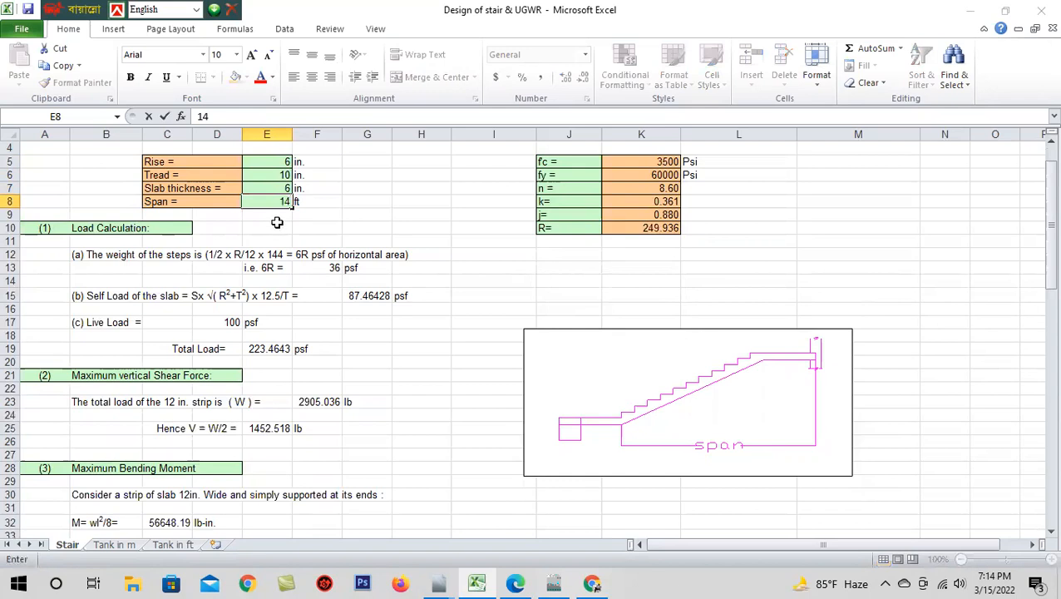
double_click(279, 188)
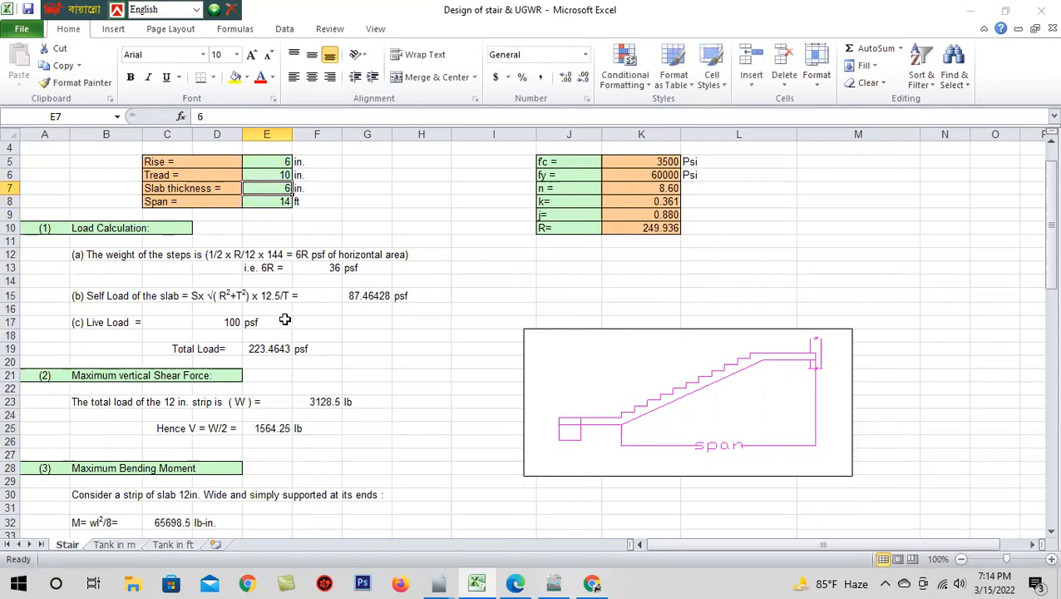
Step: Try a live load of 84 psf in the load calculation
left_click(219, 322)
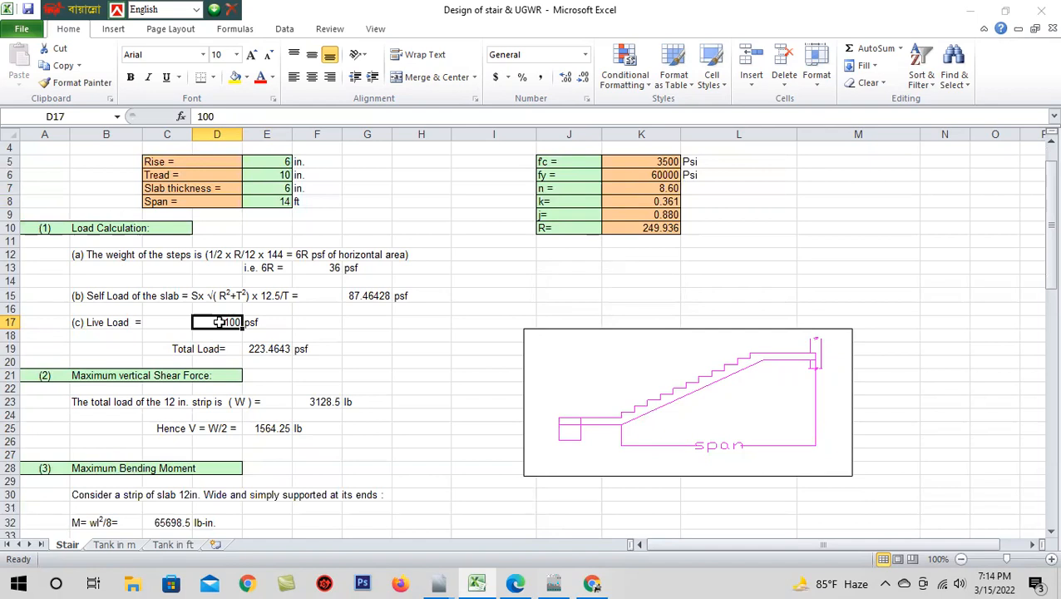
type("84")
left_click(220, 342)
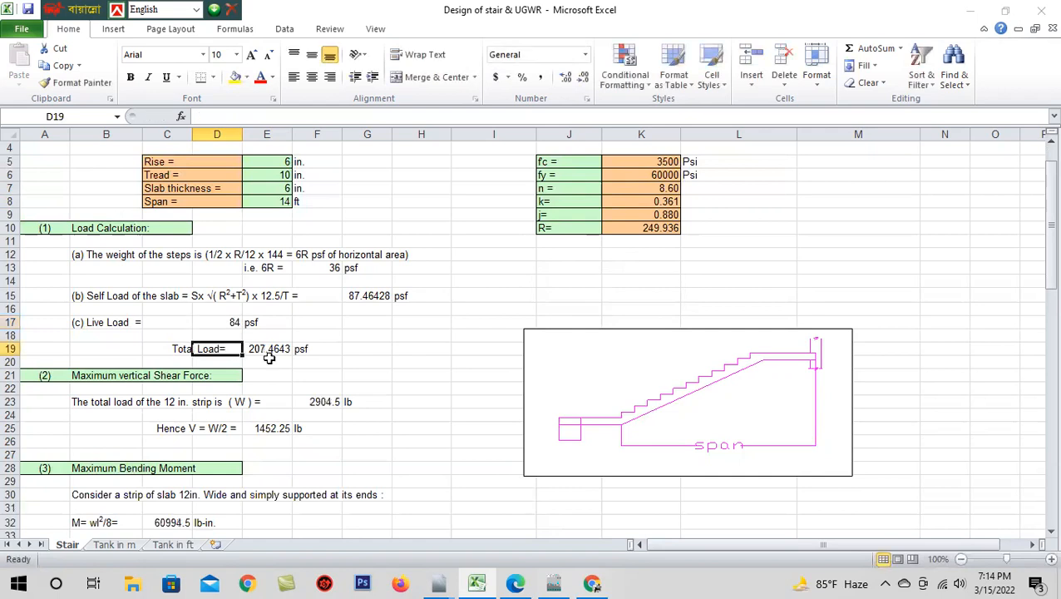
Step: Set the live load back to 100 psf
left_click(227, 323)
type("1")
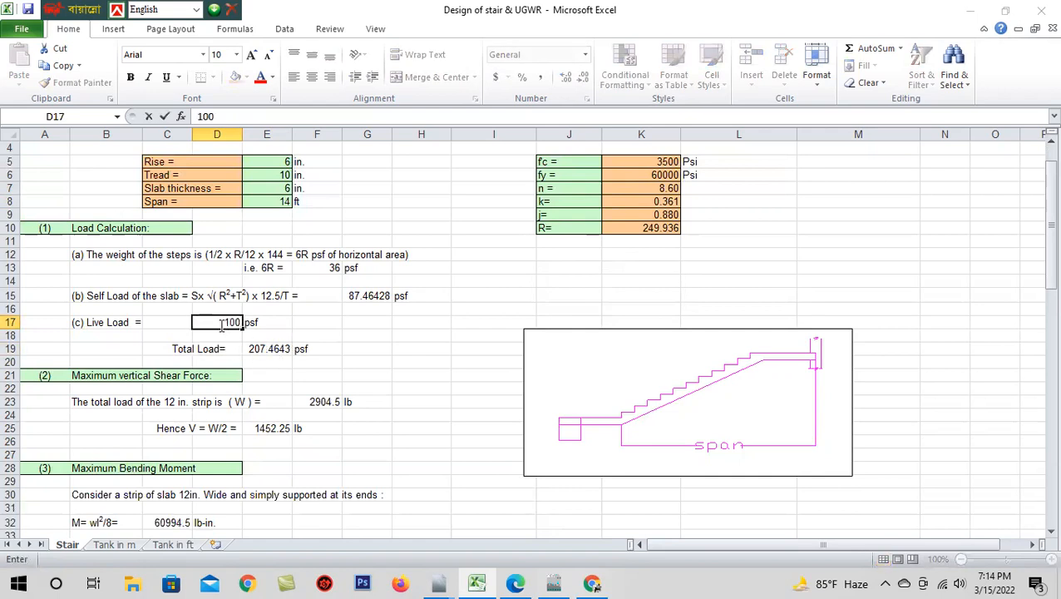
type("00")
left_click(255, 349)
left_click(240, 325)
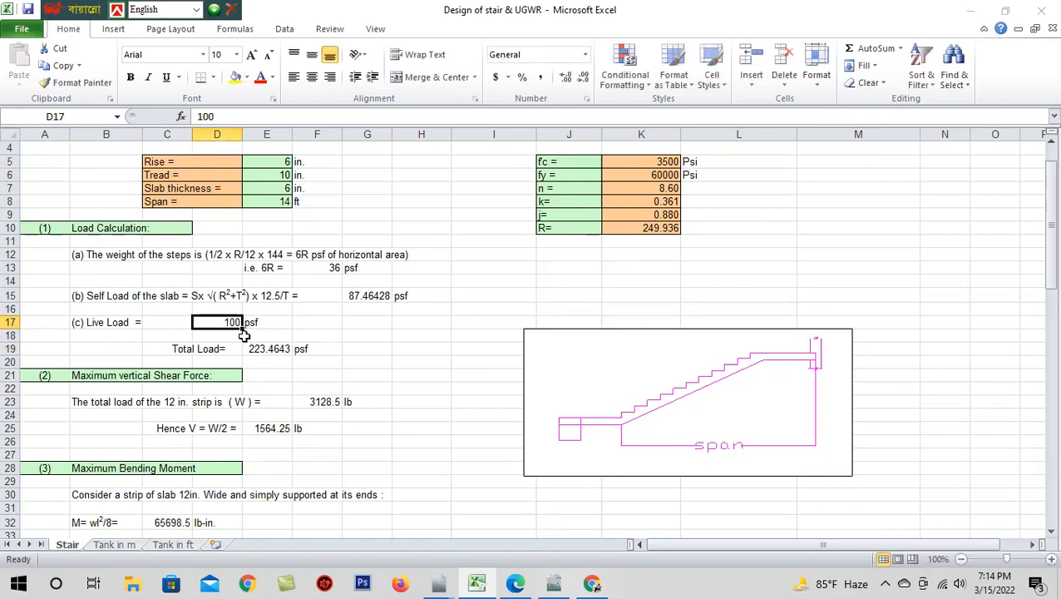
Step: Check the maximum shear force formula, and set the live load in the load calculation to 84 psf
scroll(204, 325, "up", 1)
scroll(205, 325, "down", 2)
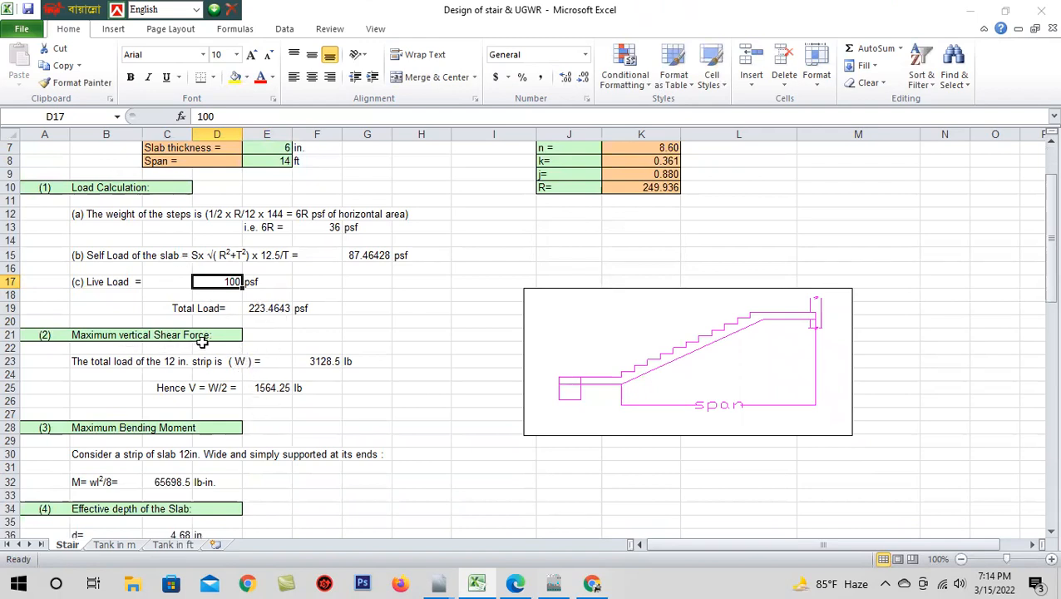
left_click(254, 388)
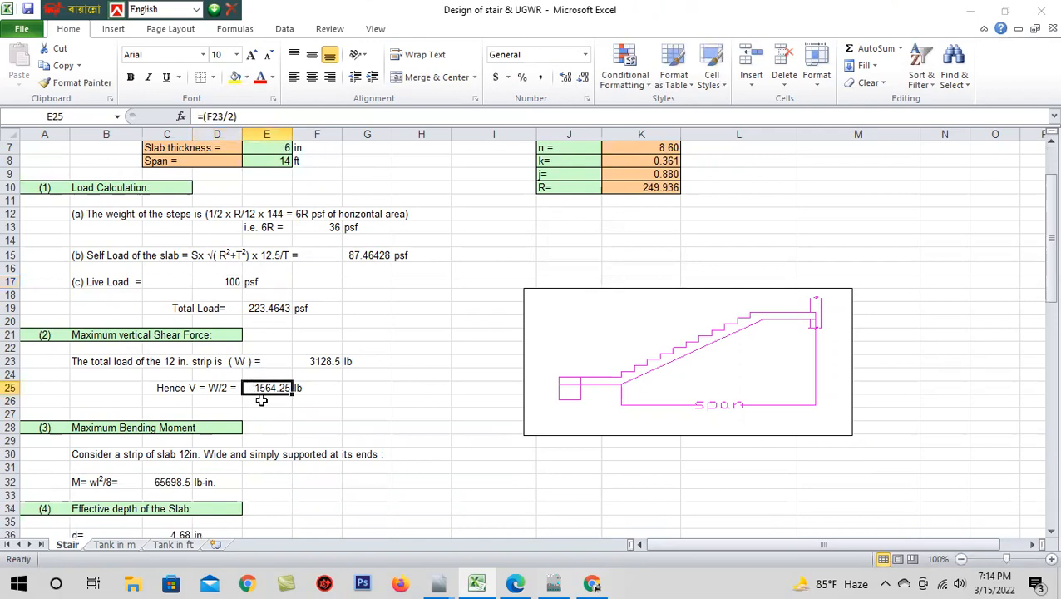
scroll(251, 347, "up", 1)
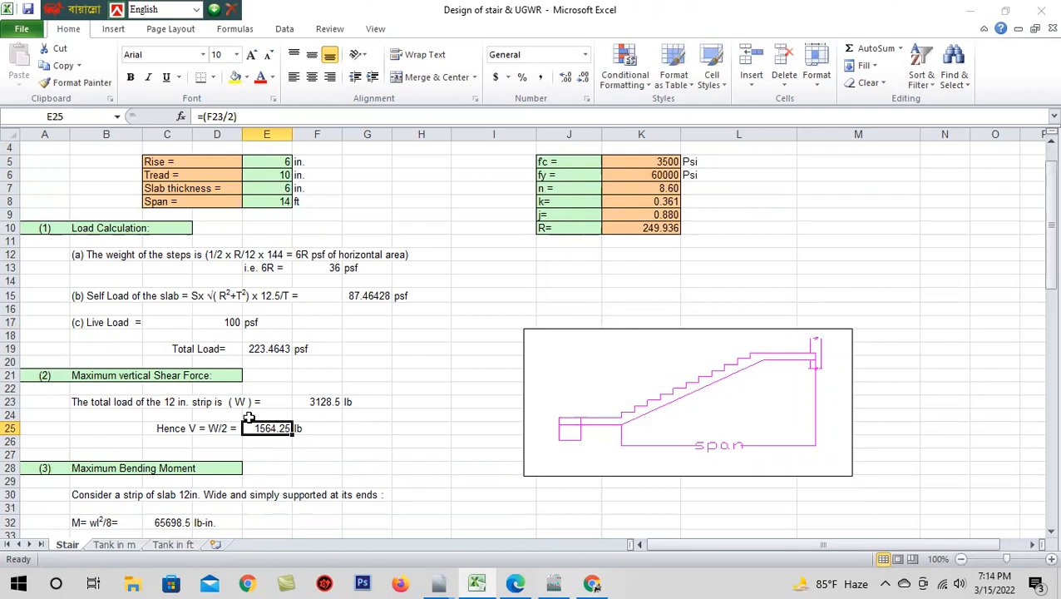
scroll(248, 417, "up", 2)
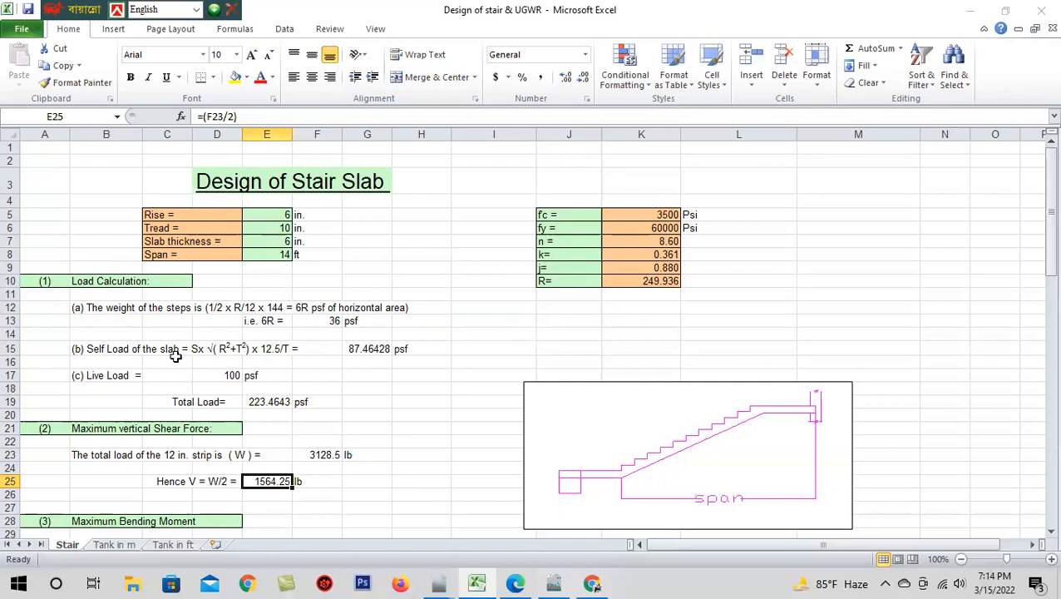
left_click(223, 379)
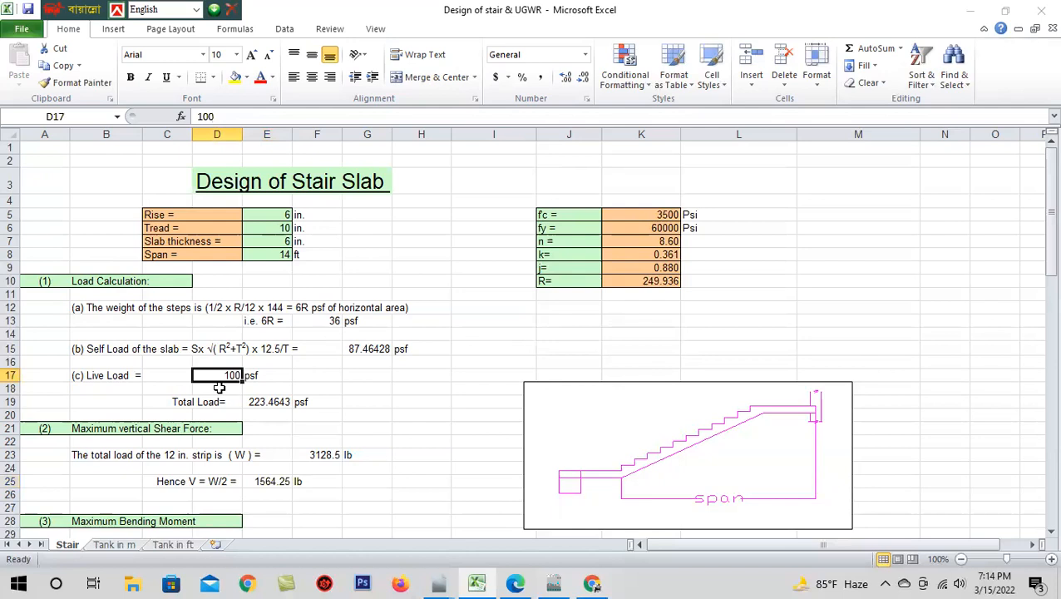
type("84")
left_click(248, 402)
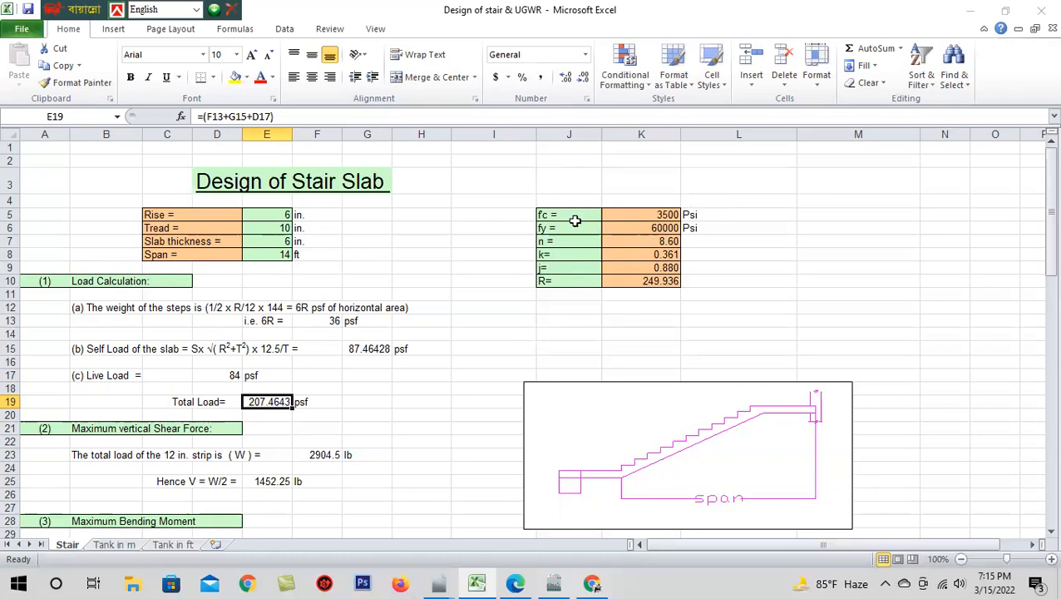
Step: Set the concrete strength f'c to 3000 psi
left_click(635, 216)
type("3")
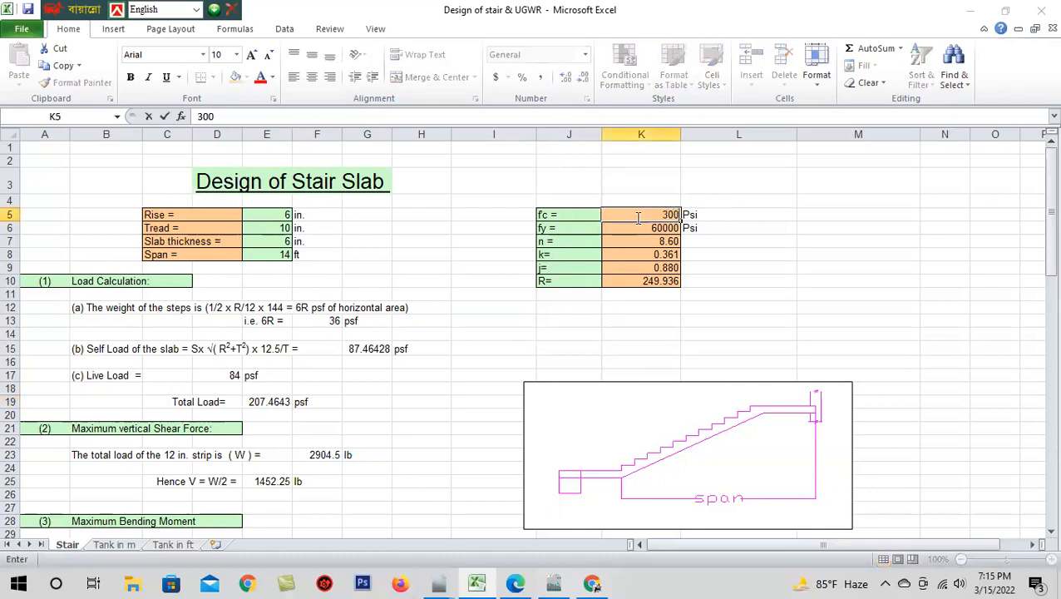
key("Return")
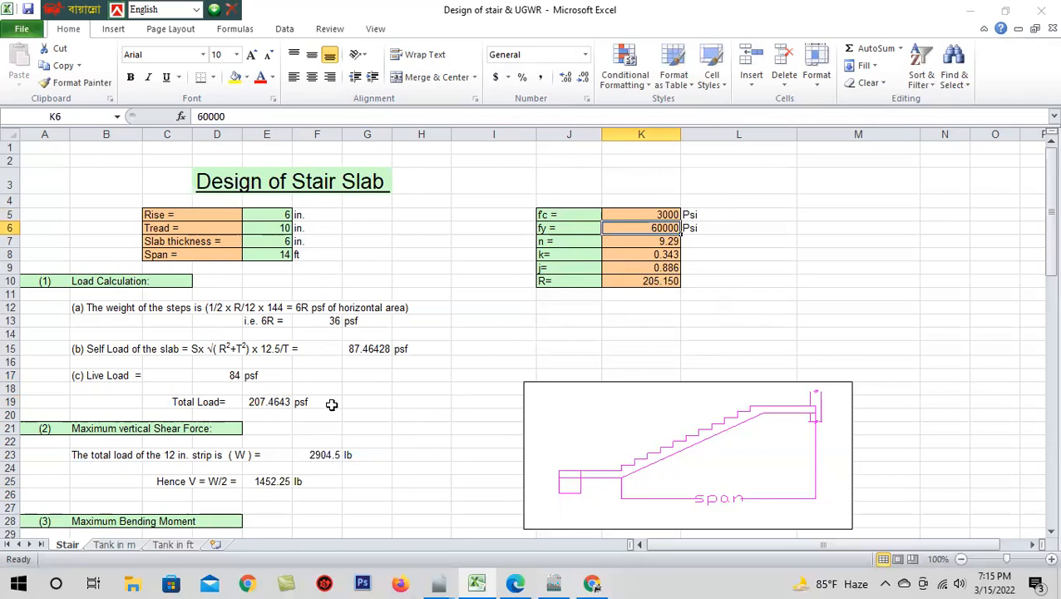
Step: Review the shear force and bending moment sections, and inspect the formulas for effective depth and total depth
scroll(330, 405, "down", 2)
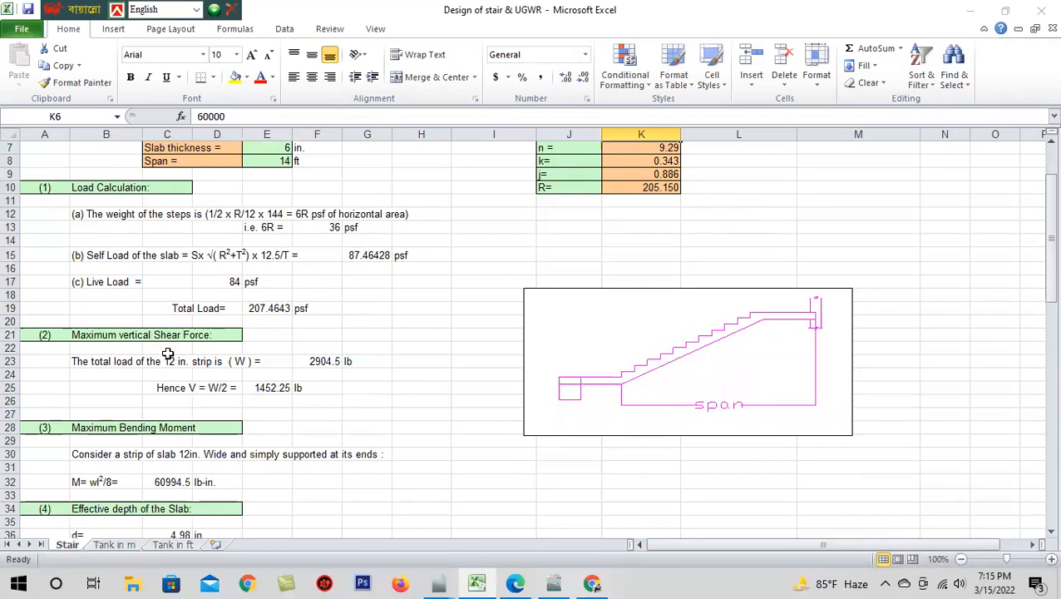
scroll(167, 355, "down", 2)
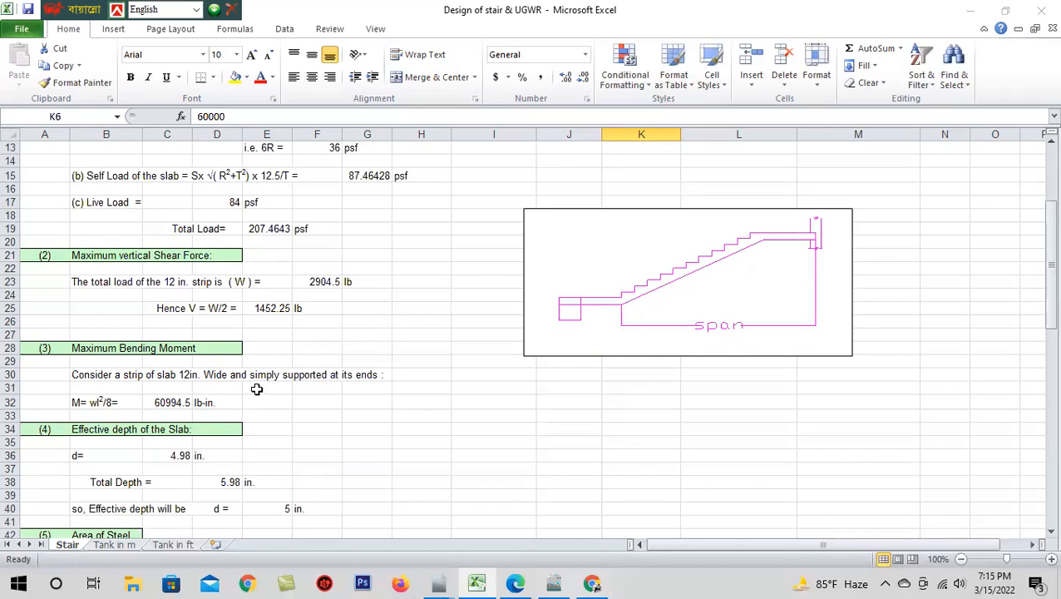
scroll(256, 389, "down", 1)
scroll(166, 383, "up", 2)
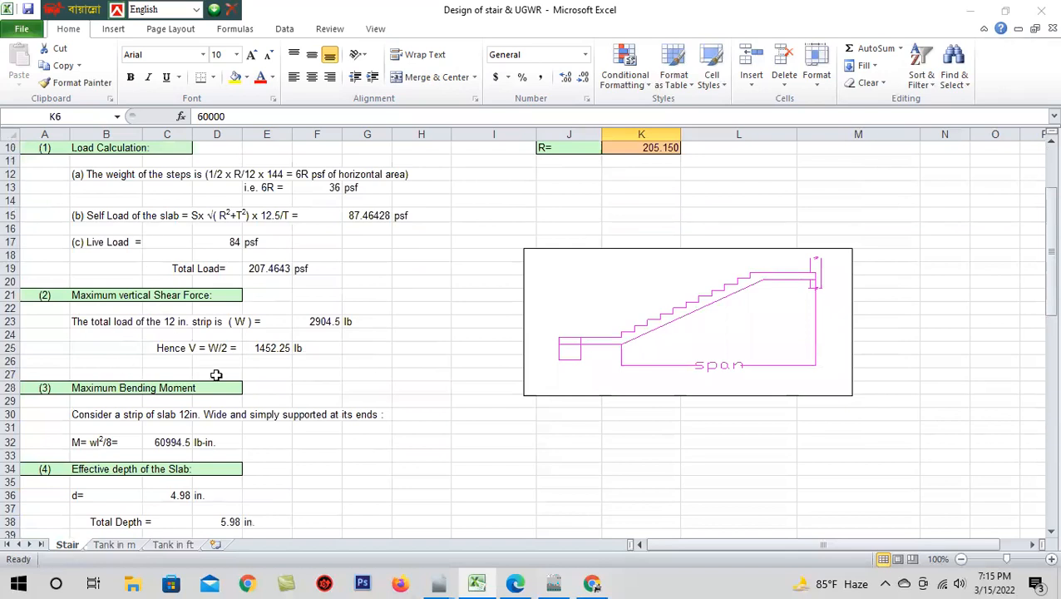
scroll(204, 355, "down", 1)
scroll(146, 405, "down", 2)
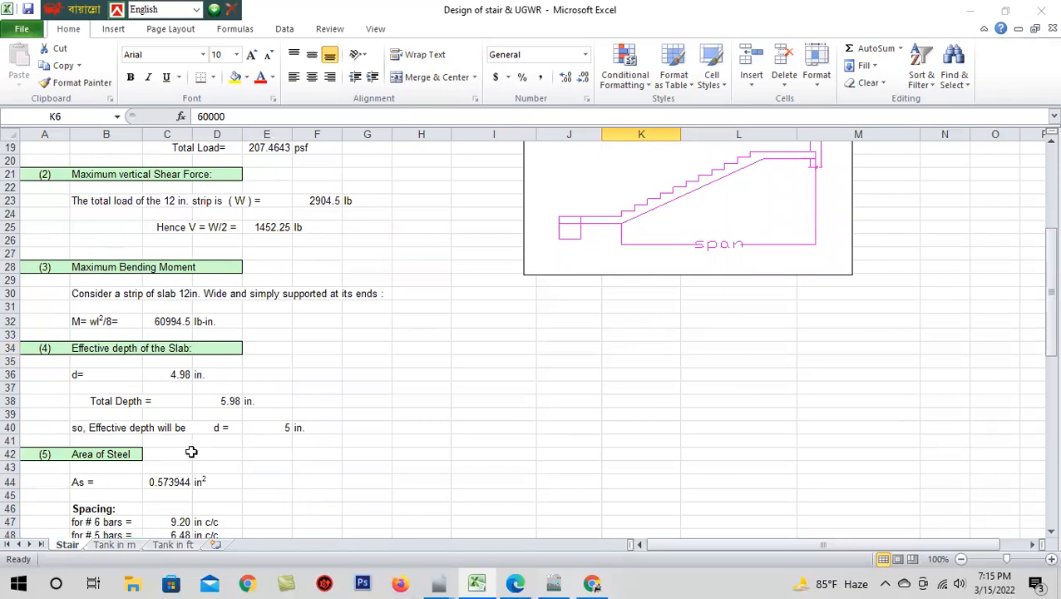
left_click(274, 426)
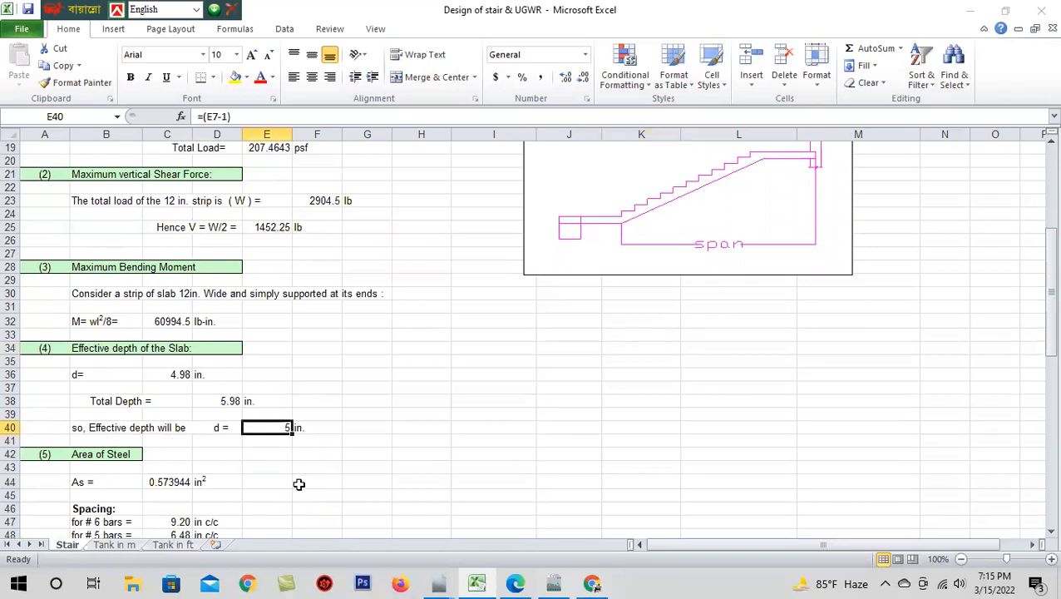
left_click(230, 402)
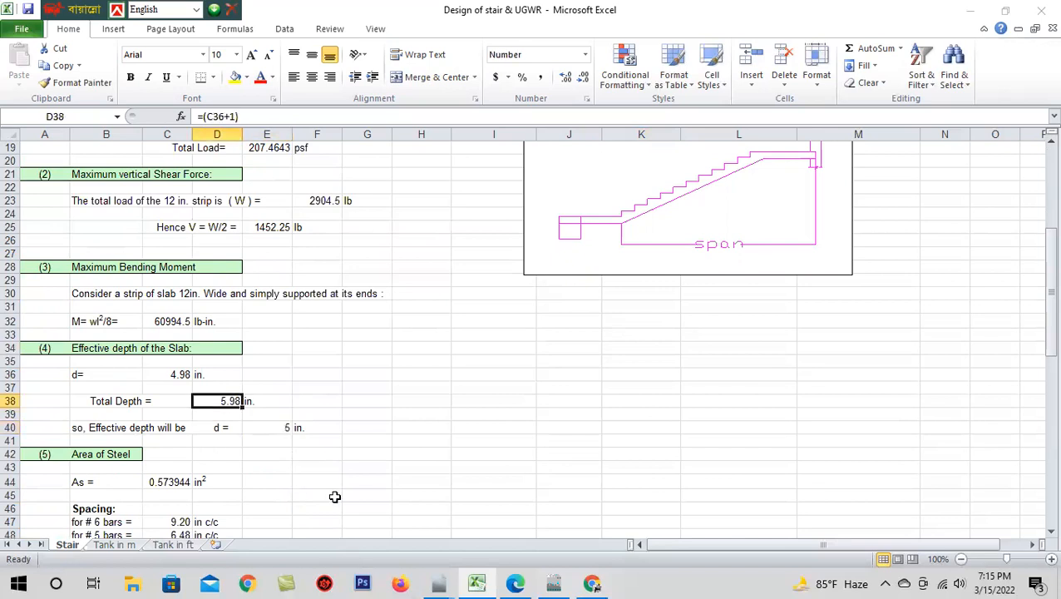
Step: Compare the stair diagram with the waist slab in the stair reinforcement PDF in the browser, and return to the Excel sheet
scroll(333, 491, "up", 6)
scroll(249, 441, "down", 2)
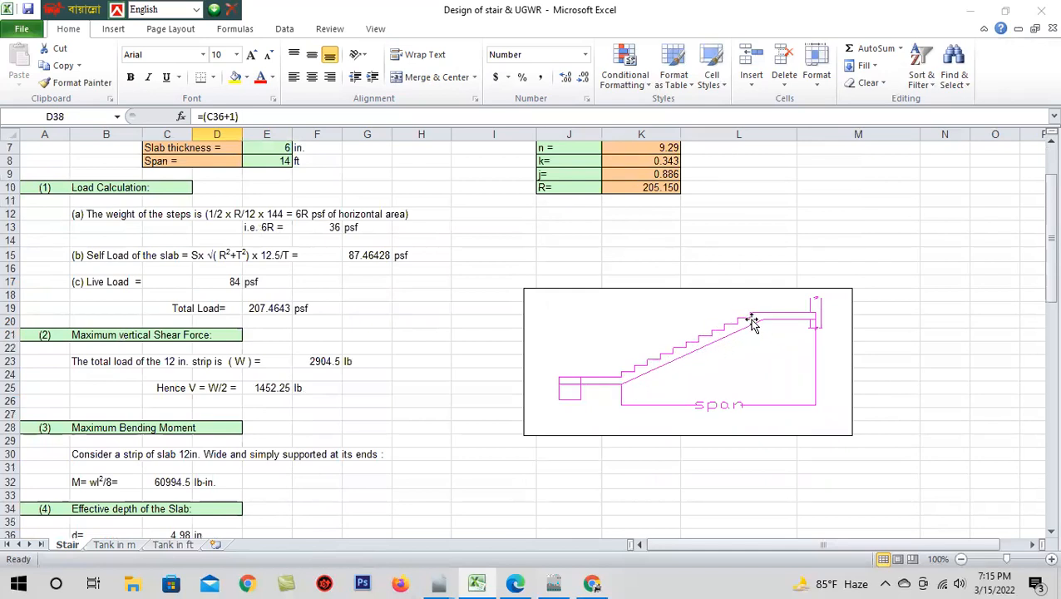
mouse_move(543, 574)
left_click(549, 515)
left_click(974, 12)
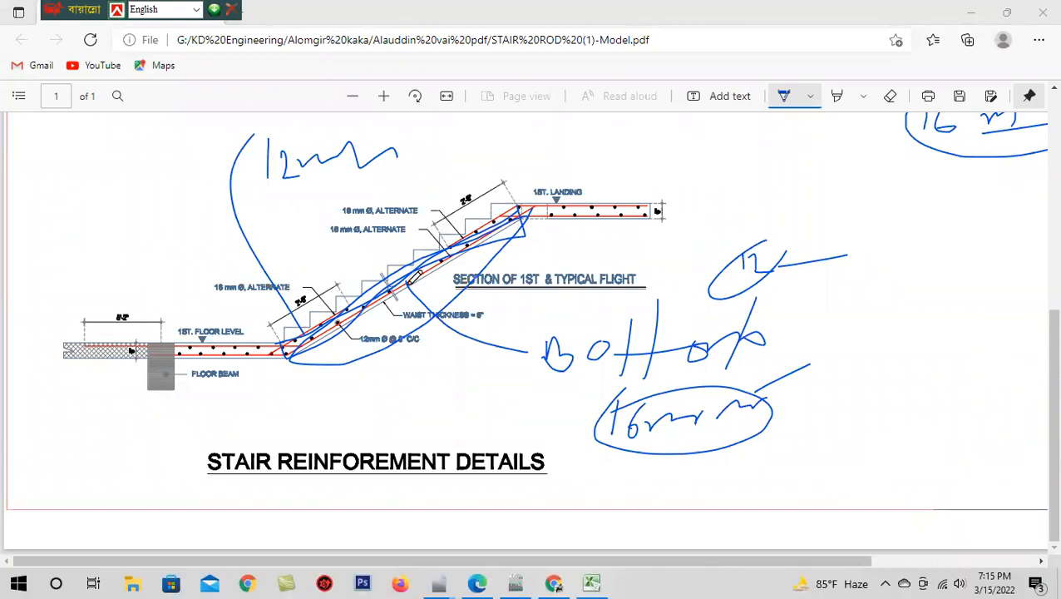
left_click(968, 12)
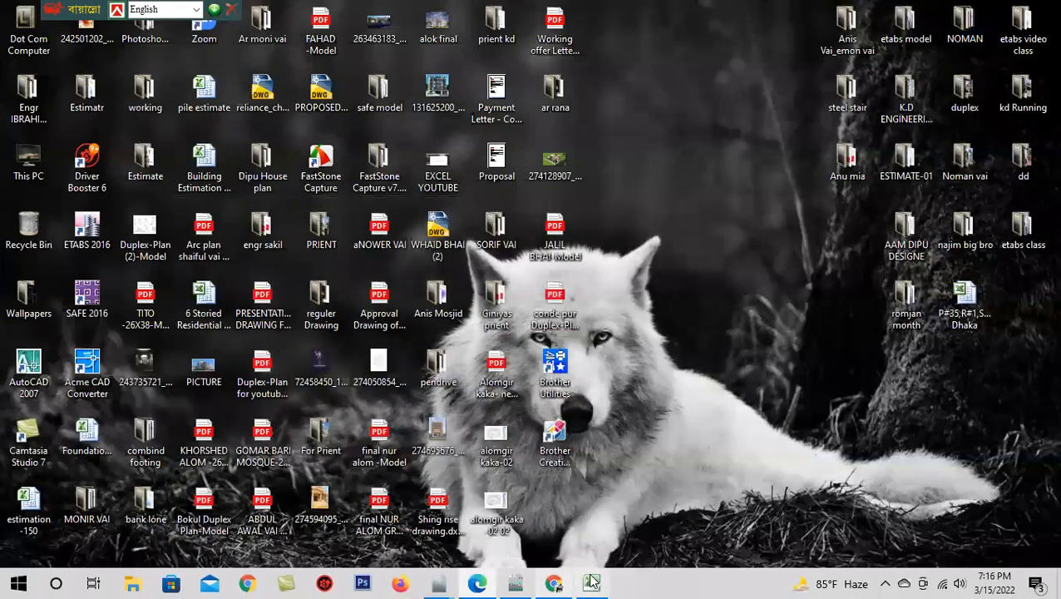
left_click(592, 528)
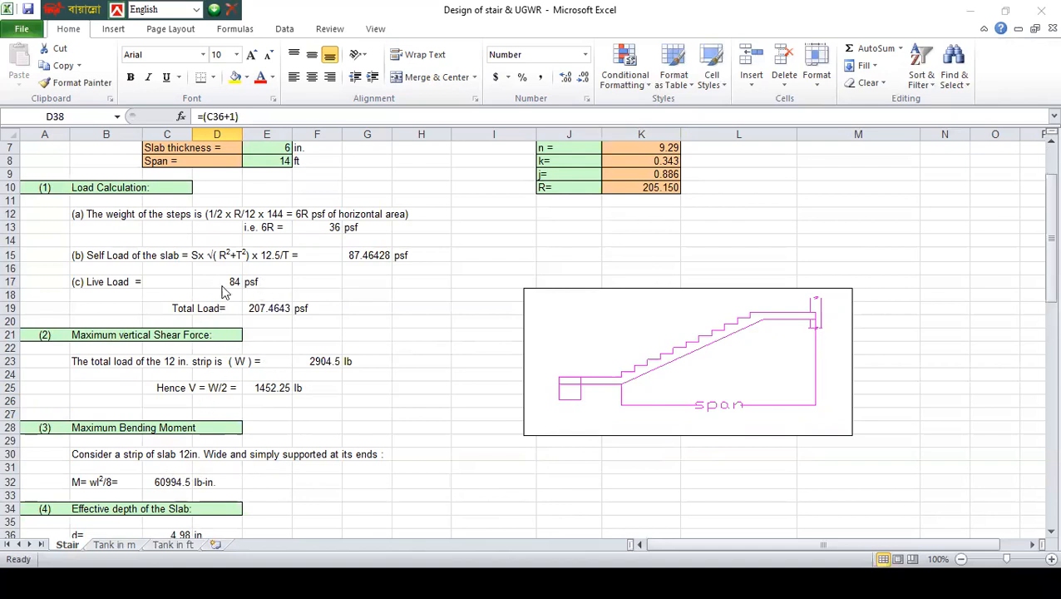
Step: Recheck the total depth and final effective depth formulas against the load and bending moment calculations
scroll(246, 441, "down", 3)
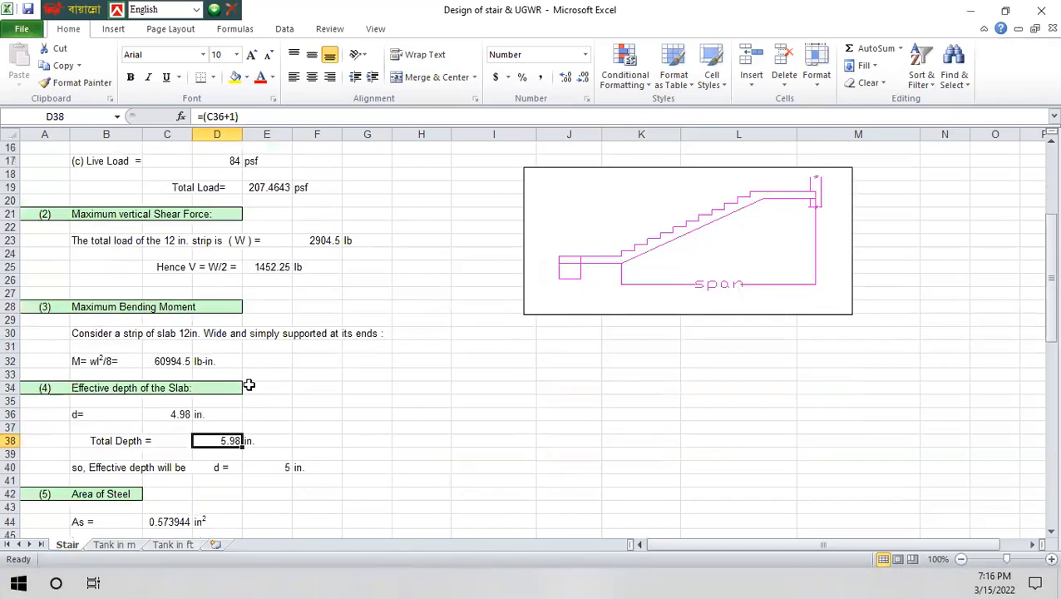
scroll(246, 385, "up", 1)
scroll(208, 482, "down", 2)
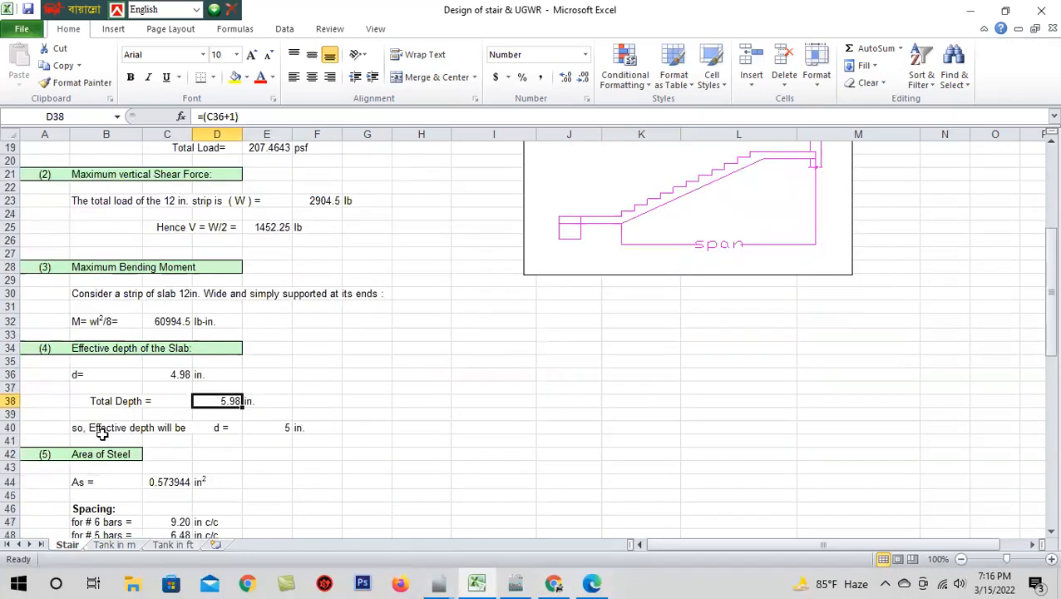
left_click(261, 426)
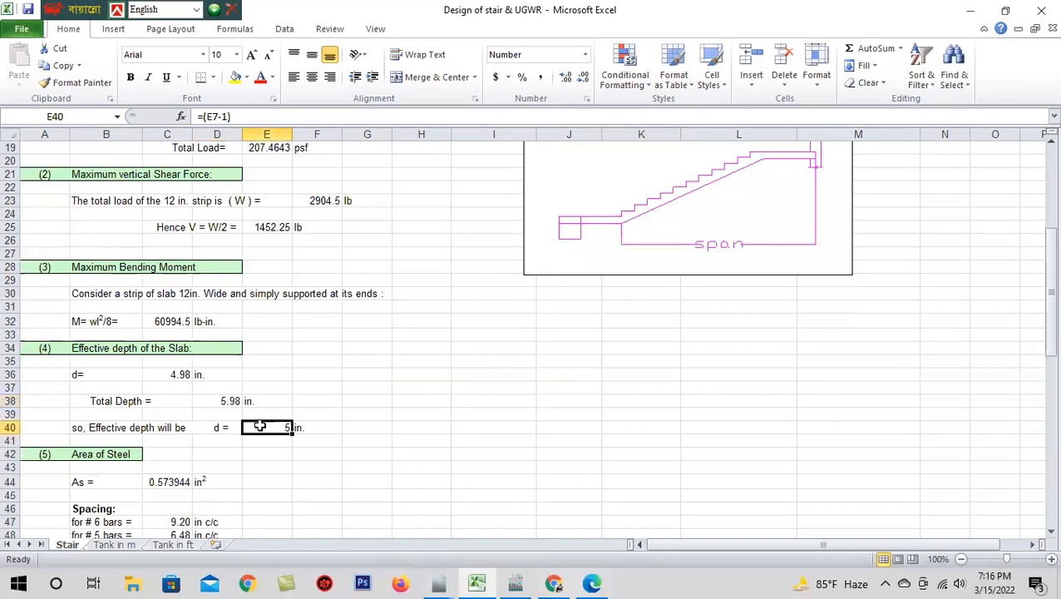
left_click(203, 399)
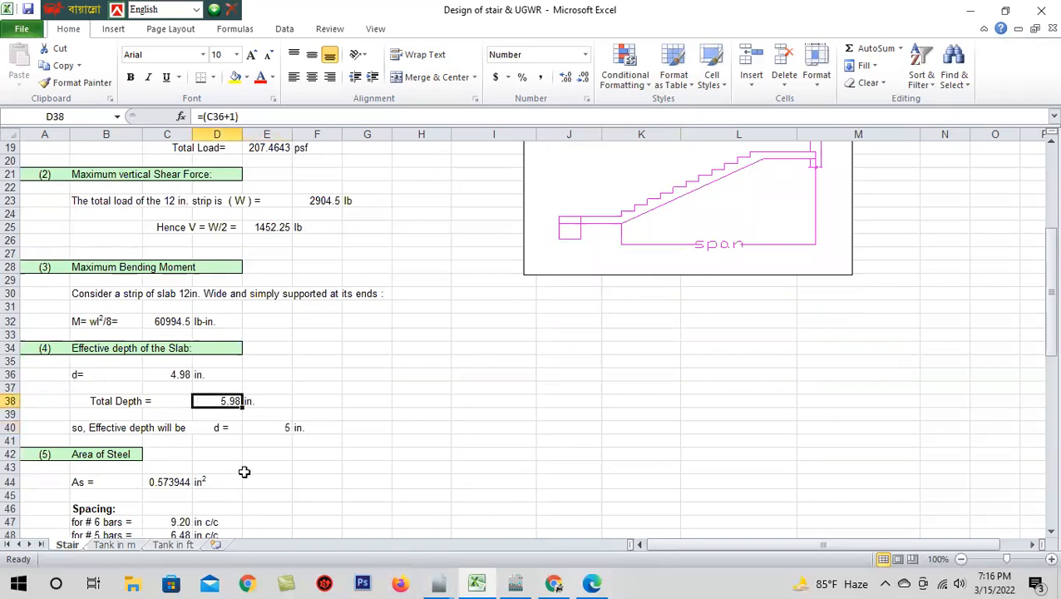
scroll(237, 433, "down", 1)
scroll(240, 436, "up", 4)
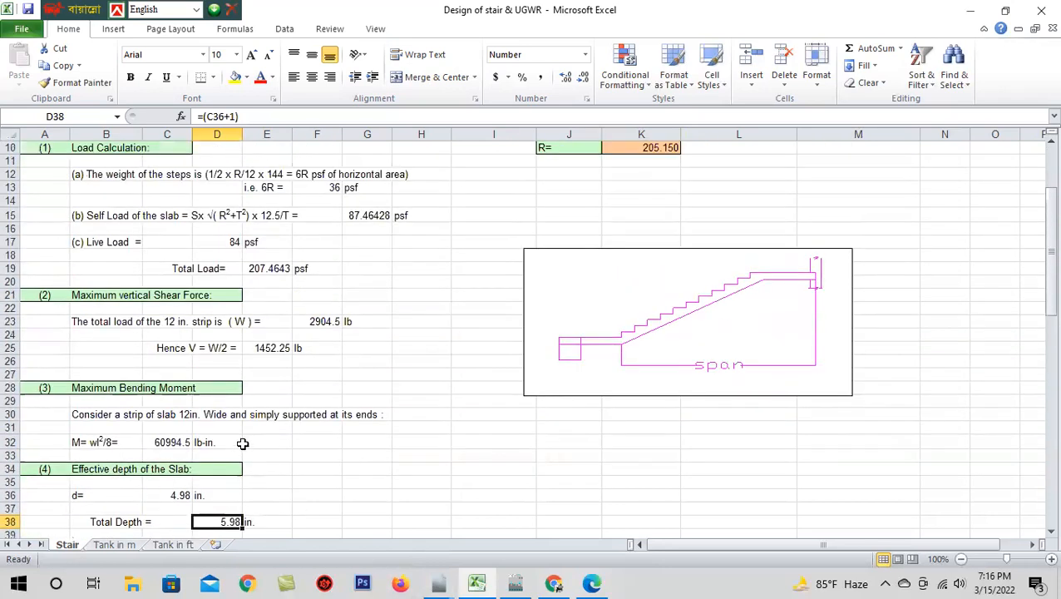
scroll(239, 416, "up", 1)
scroll(125, 310, "down", 1)
scroll(156, 362, "down", 1)
scroll(183, 376, "down", 2)
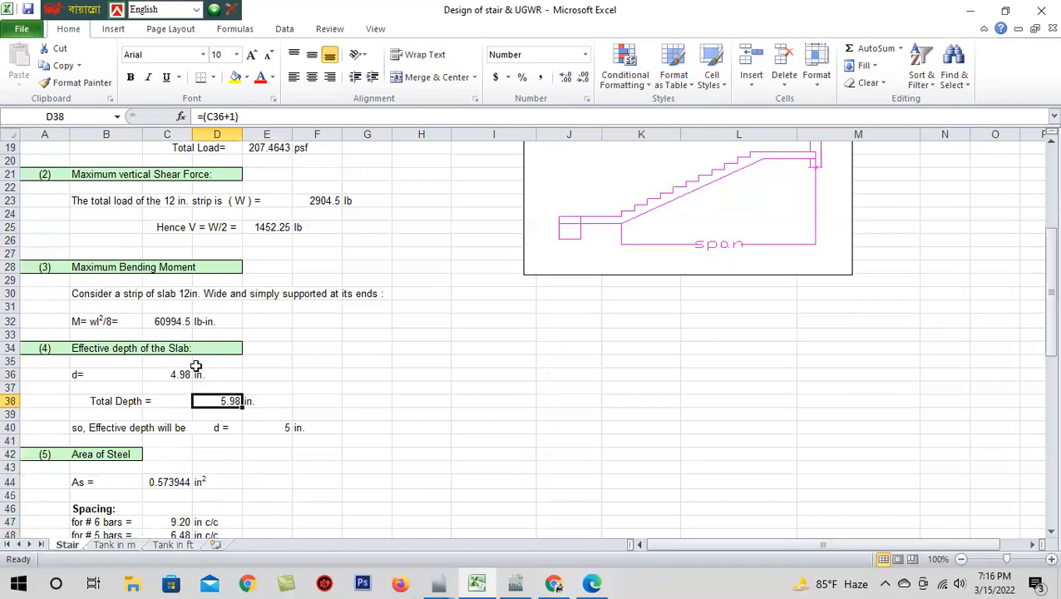
scroll(197, 366, "down", 1)
left_click(274, 387)
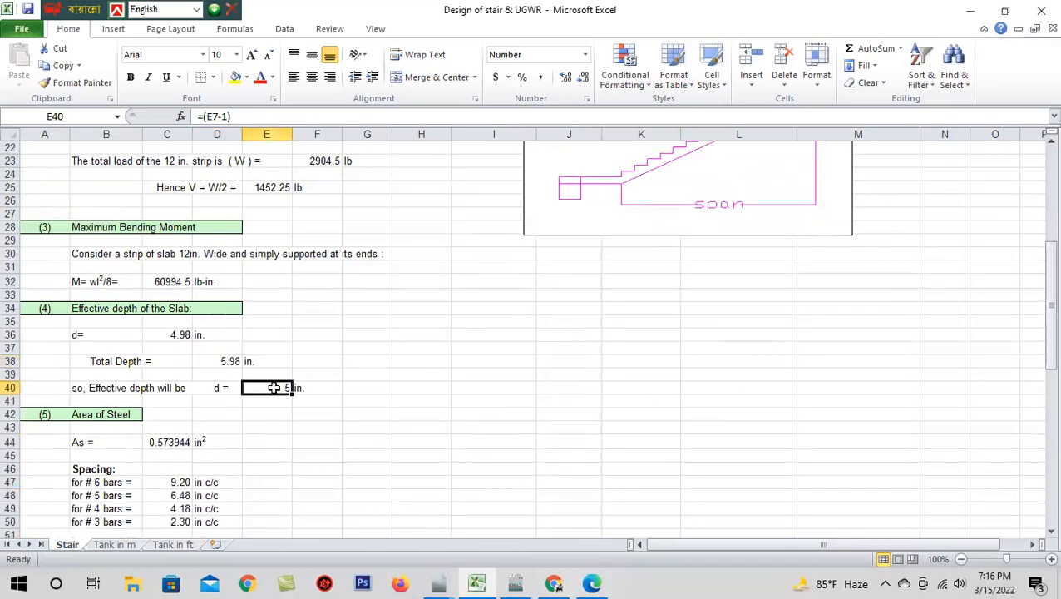
Step: Examine the area of steel, the spacing for each bar size and the shear stress check
scroll(274, 388, "down", 2)
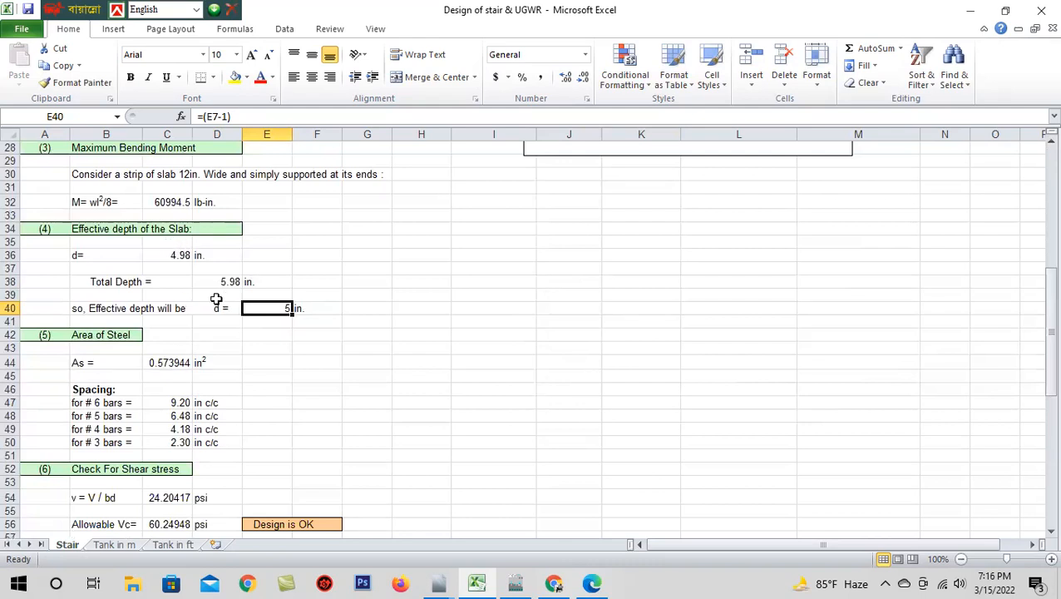
scroll(149, 353, "down", 2)
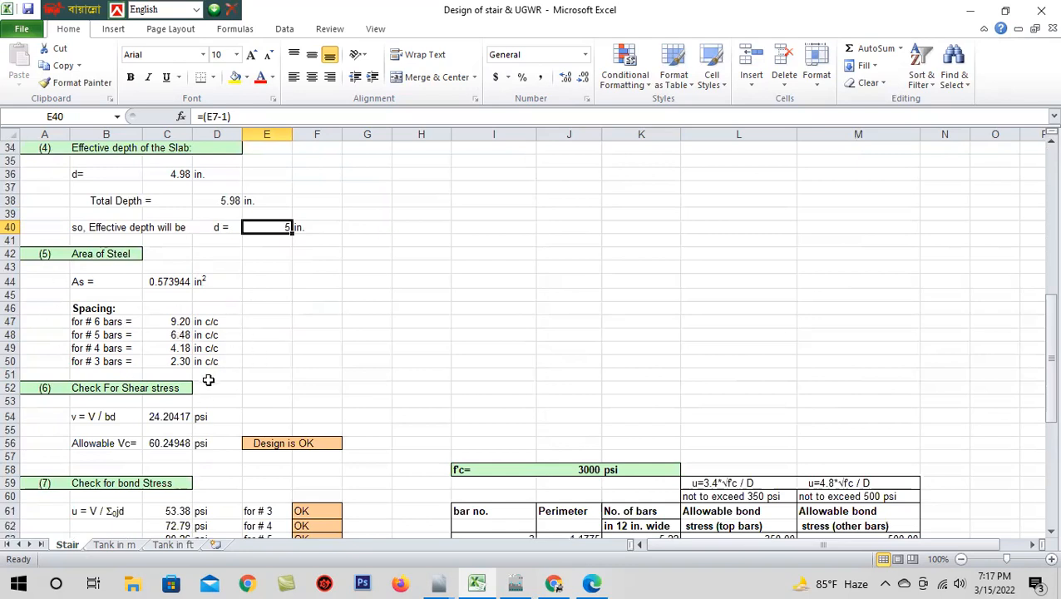
scroll(167, 380, "down", 1)
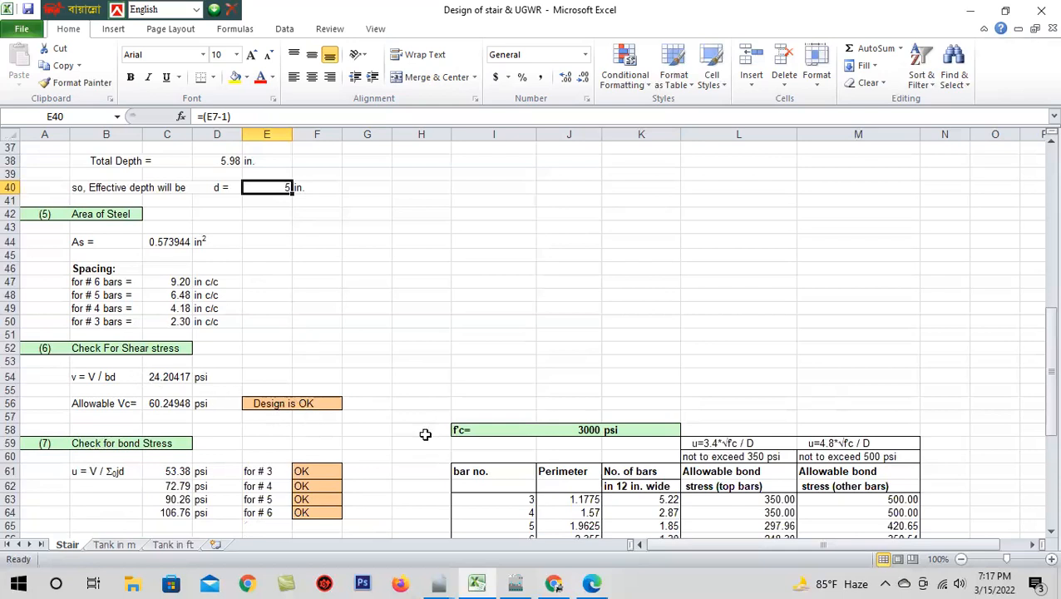
left_click(969, 9)
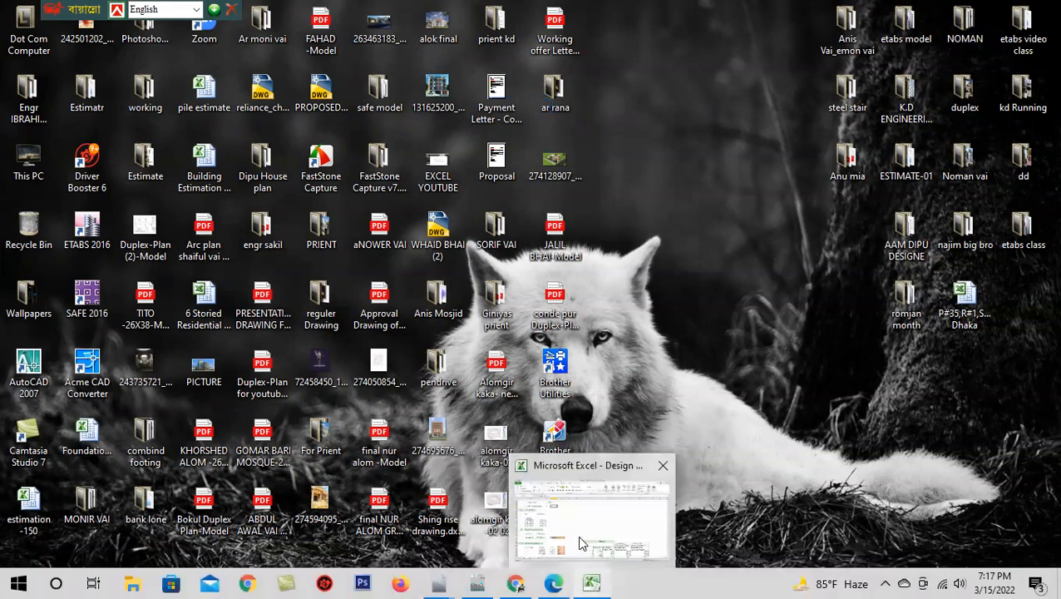
left_click(585, 540)
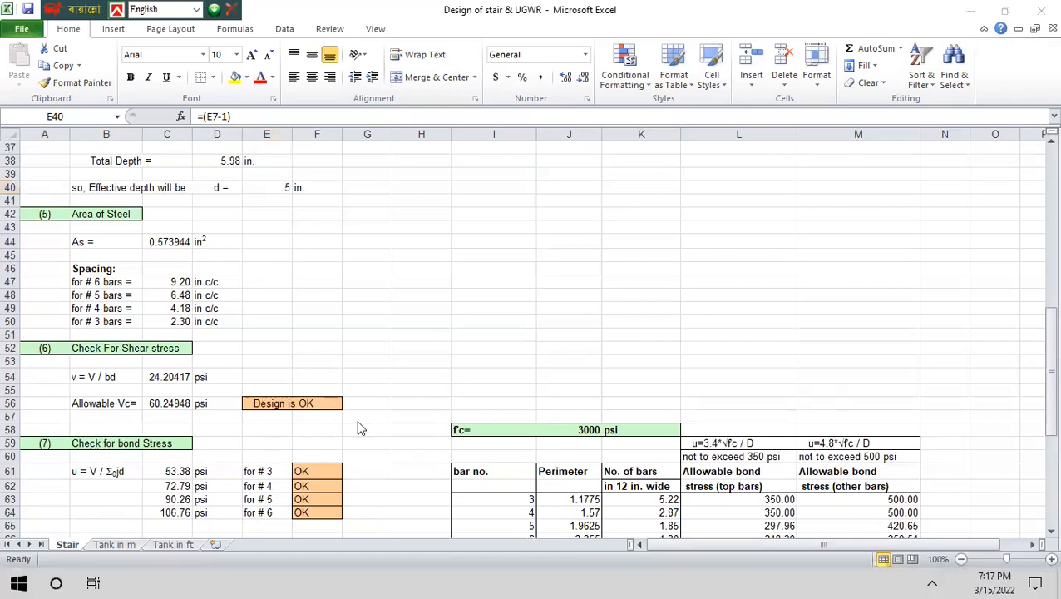
Step: Inspect the bond stress check formulas and the perimeter and allowable stress formulas in the 3000 psi bar table
scroll(347, 426, "down", 3)
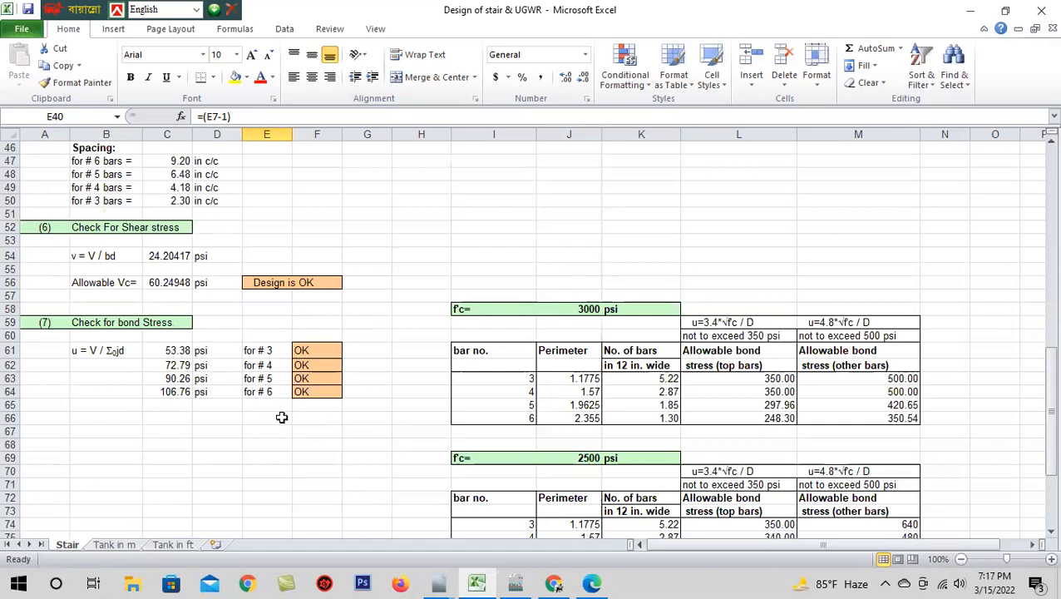
left_click(298, 353)
left_click(304, 377)
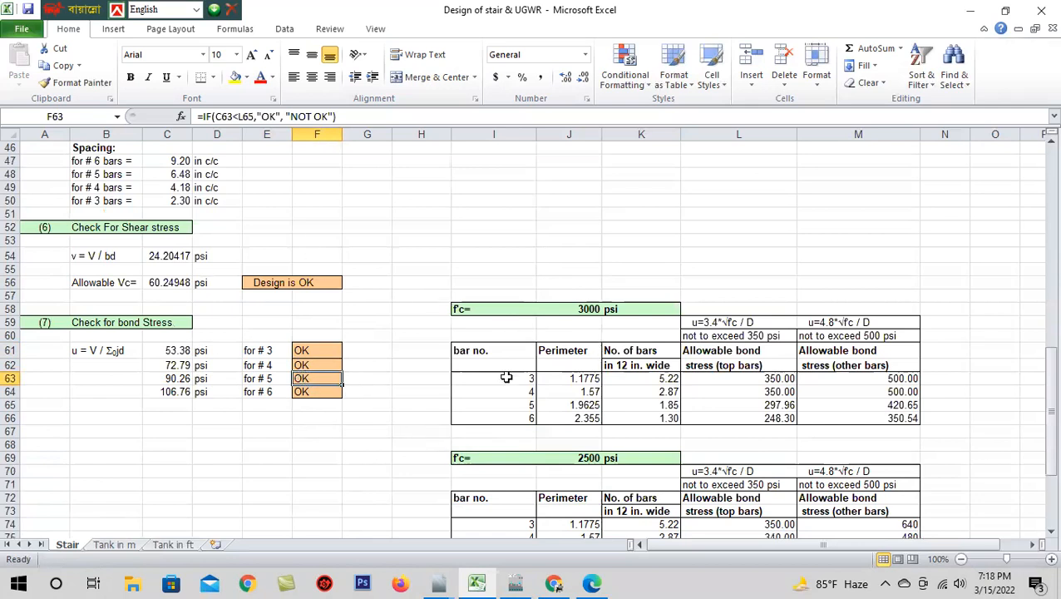
scroll(503, 379, "down", 1)
scroll(665, 330, "down", 1)
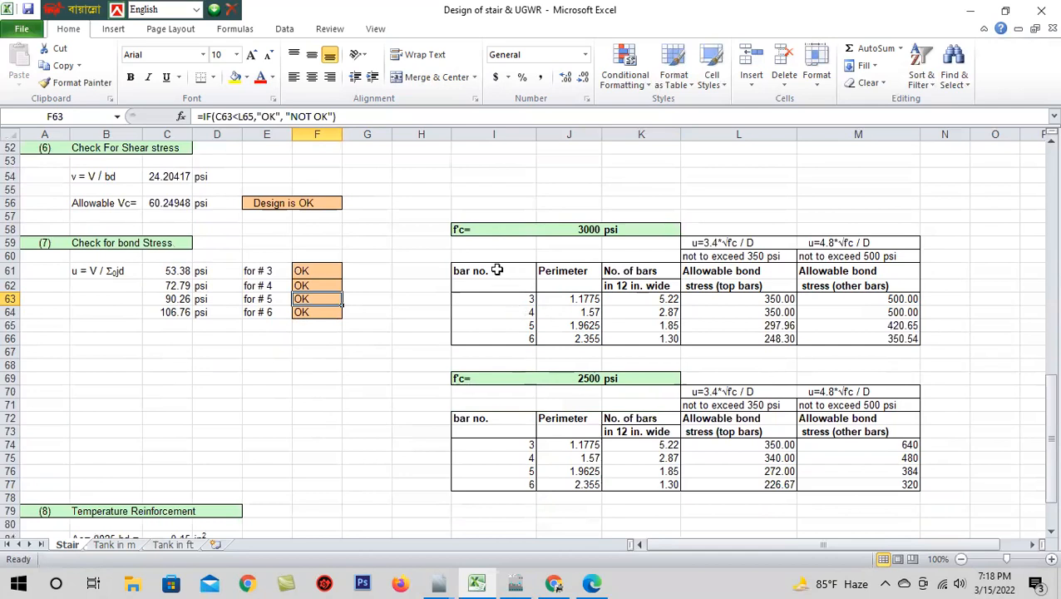
left_click(572, 339)
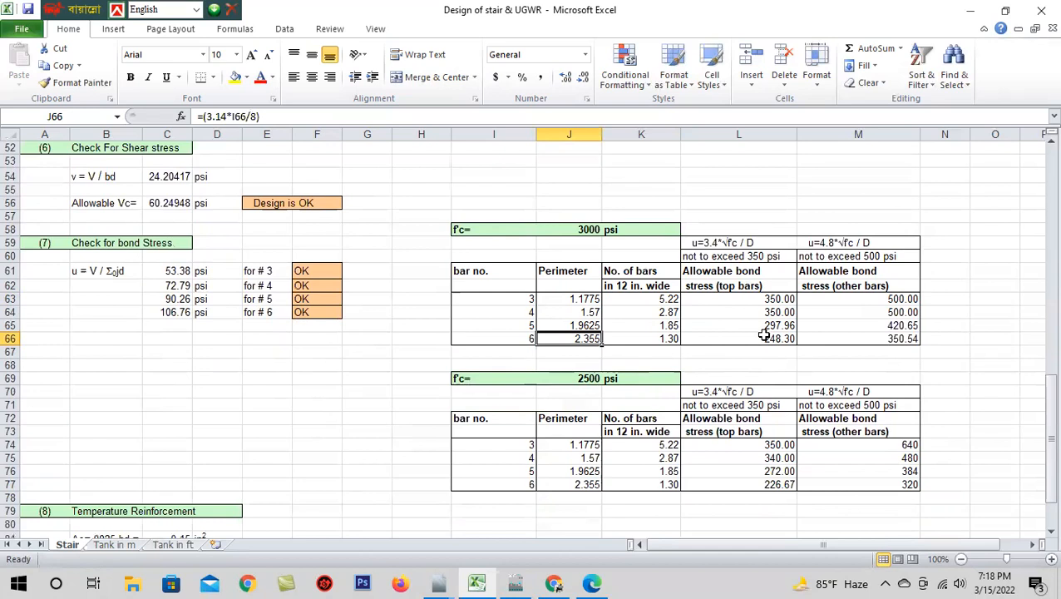
left_click(898, 336)
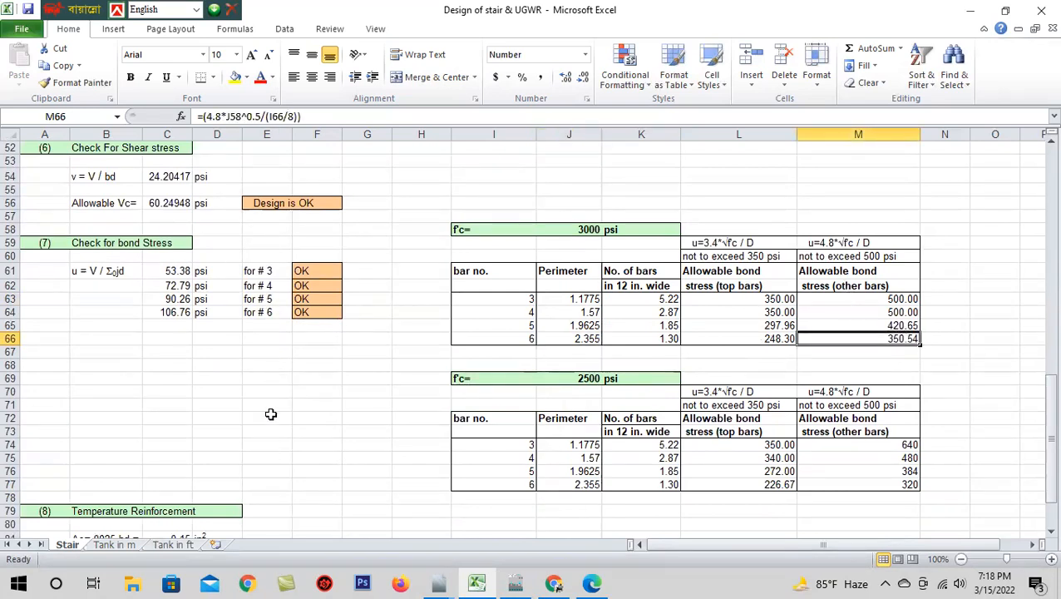
Step: Check the calculated # 3 bar spacing and the selected spacing in the temperature reinforcement section
scroll(271, 453, "down", 6)
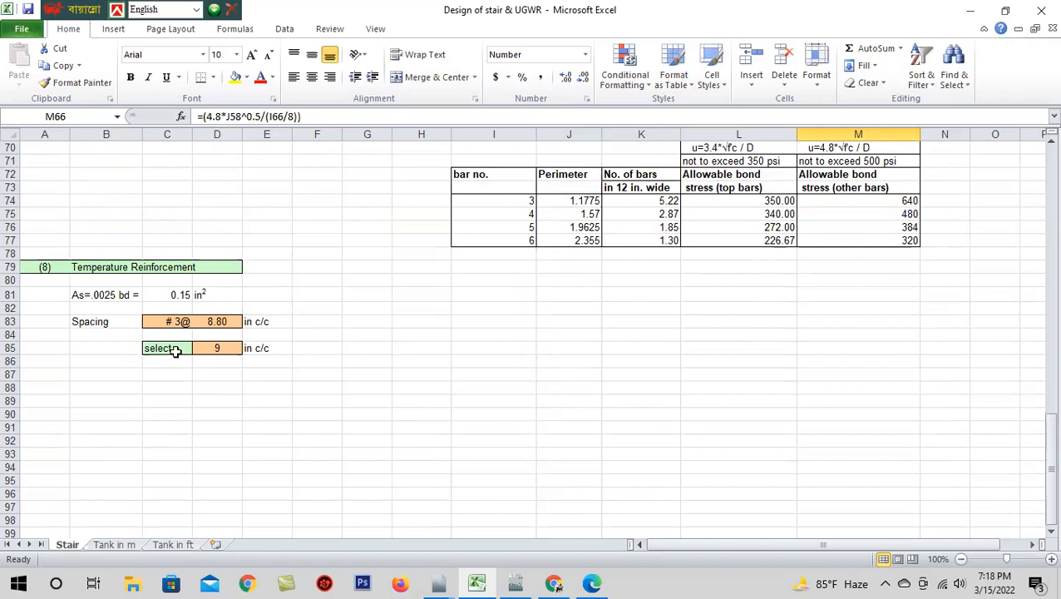
left_click(172, 324)
left_click(218, 352)
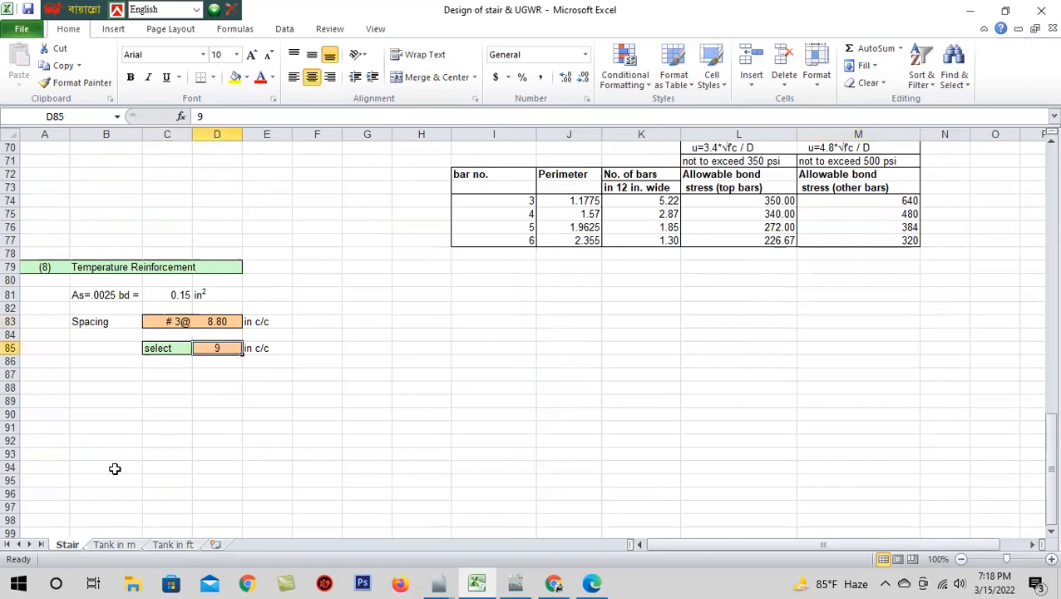
Step: Look over the whole stair slab calculation again, from the geometry inputs to the bar spacing and stress checks
scroll(155, 456, "up", 12)
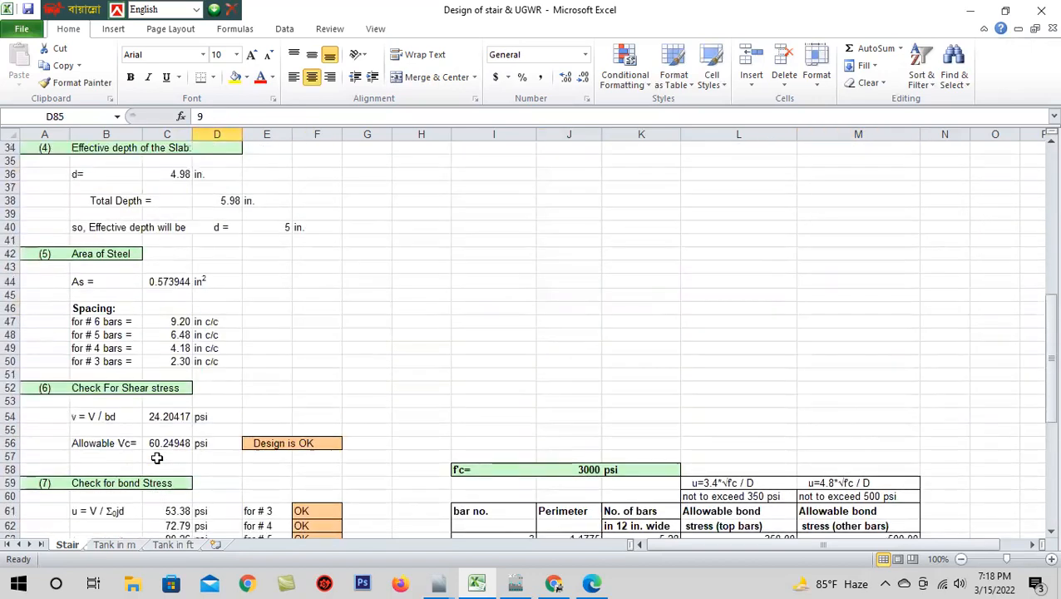
scroll(157, 457, "up", 11)
scroll(183, 375, "down", 20)
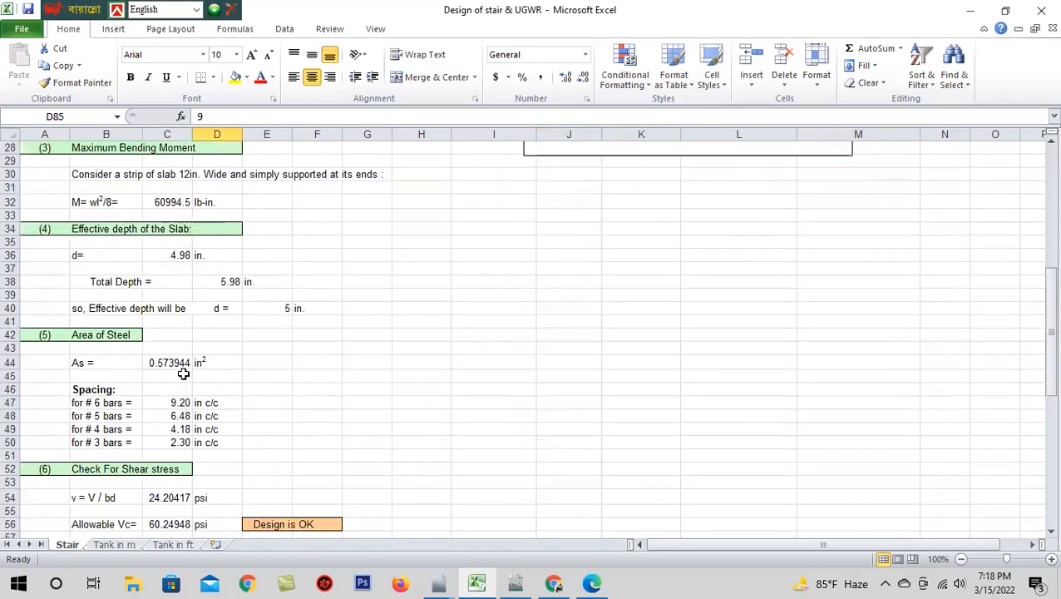
scroll(208, 384, "down", 5)
scroll(212, 382, "up", 19)
scroll(215, 380, "up", 6)
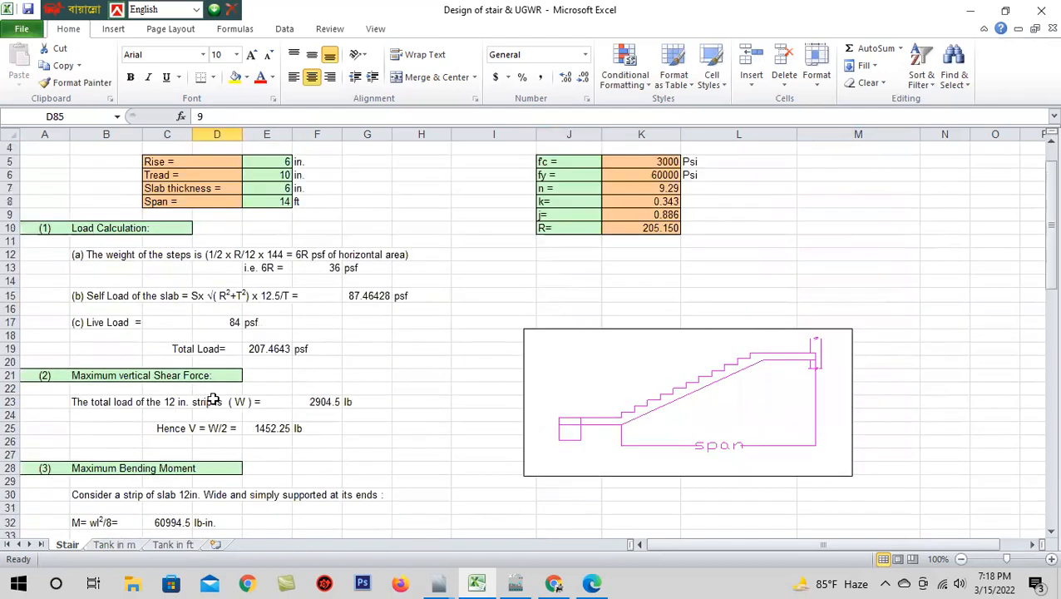
scroll(212, 398, "down", 10)
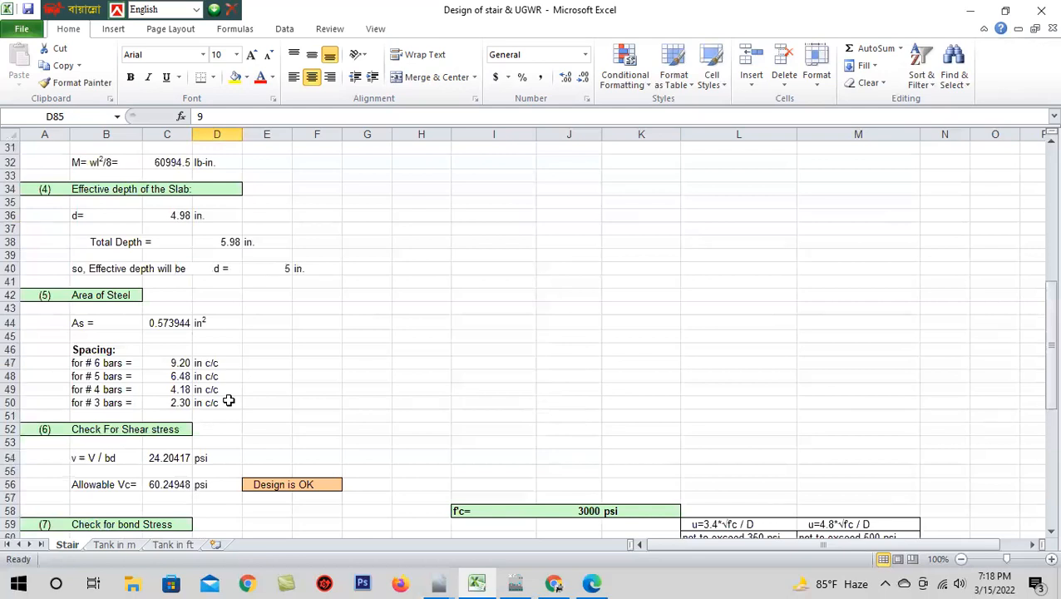
mouse_move(517, 581)
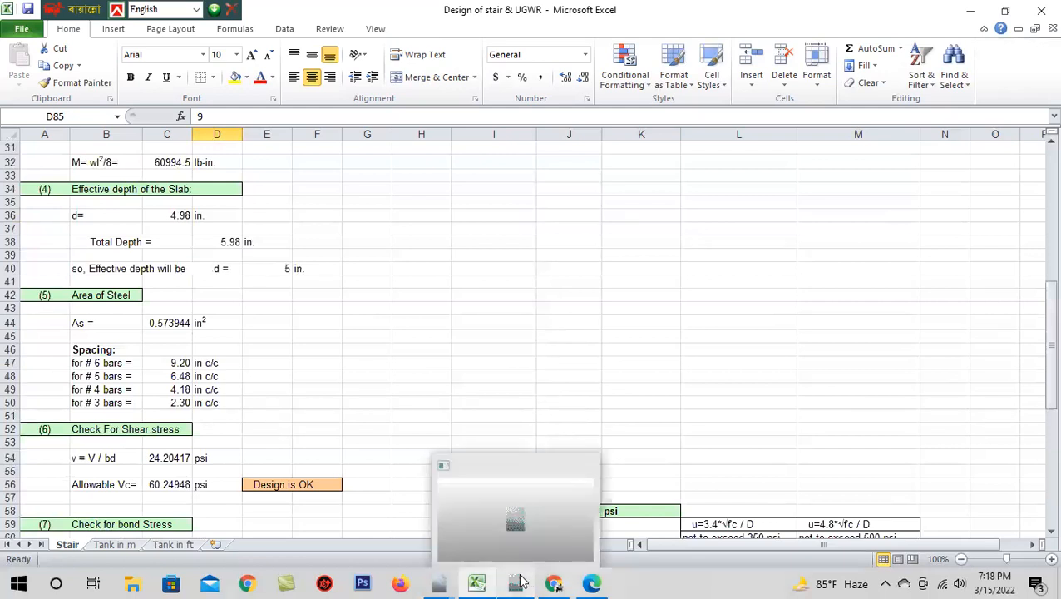
left_click(519, 540)
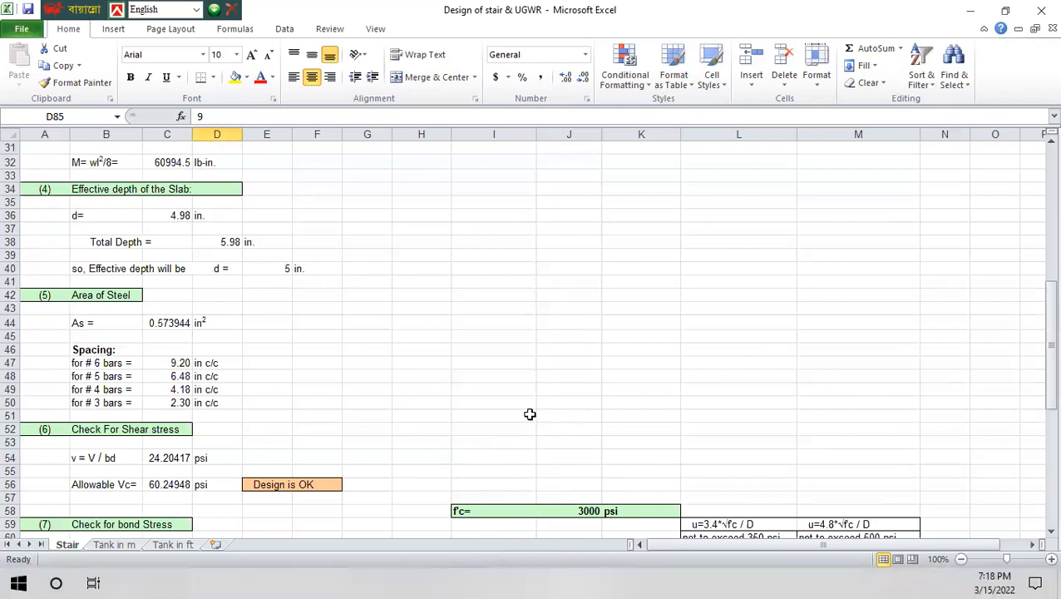
Step: Review the stair sheet's input tables, load calculation, shear force, bending moment, effective depth, steel area, and shear and bond check sections once more
scroll(581, 384, "up", 6)
scroll(581, 384, "up", 3)
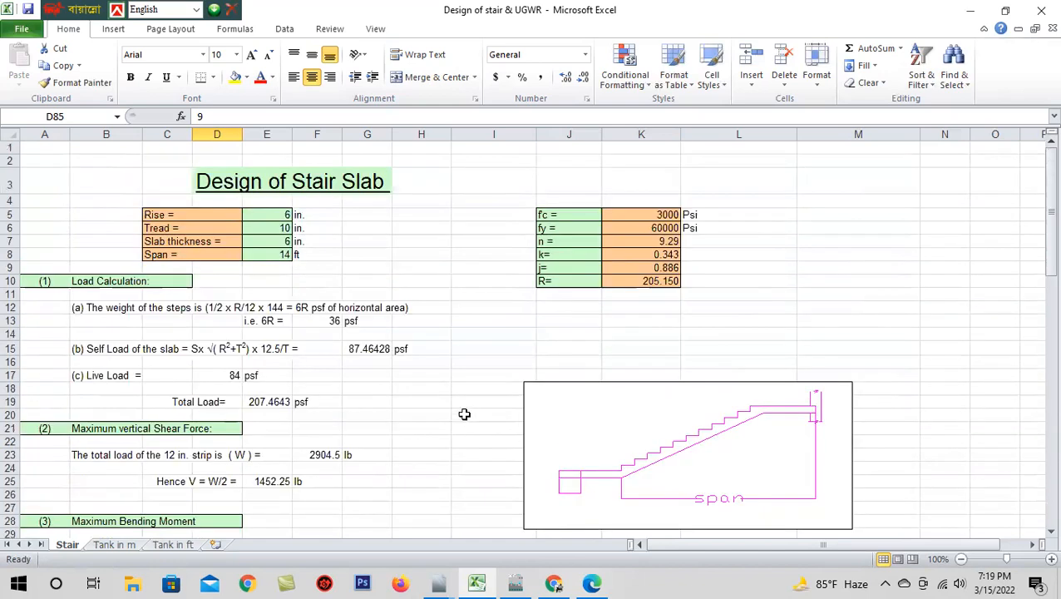
scroll(465, 415, "down", 2)
scroll(360, 421, "up", 2)
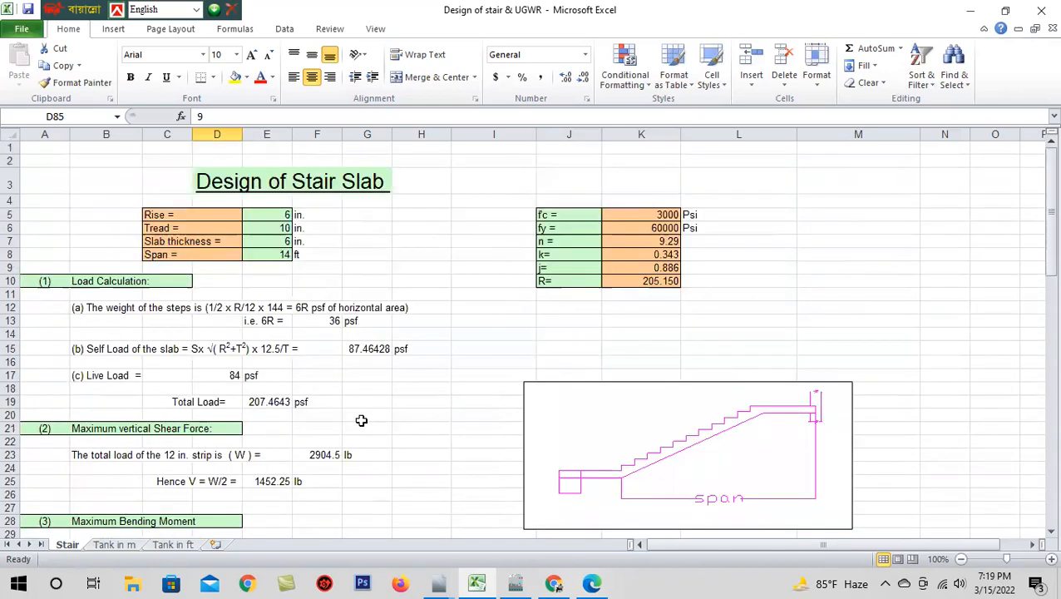
scroll(362, 419, "down", 10)
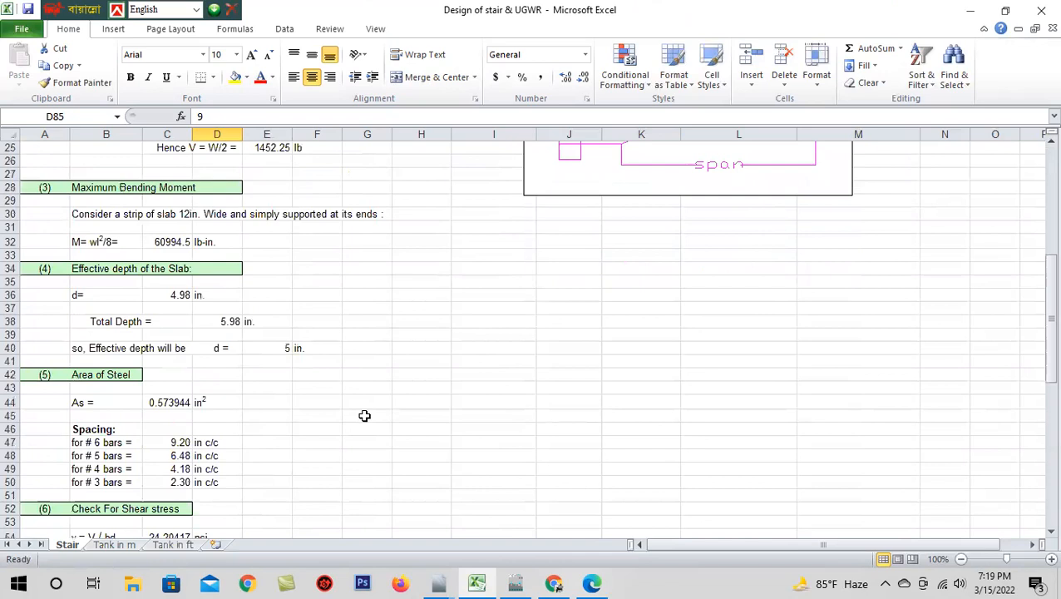
scroll(364, 415, "down", 4)
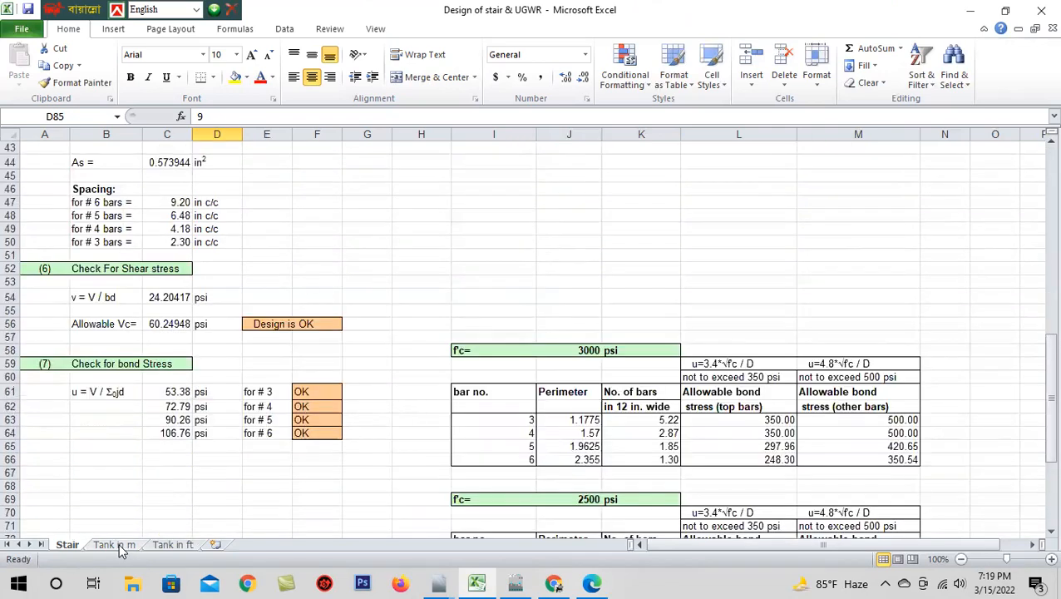
scroll(232, 452, "up", 6)
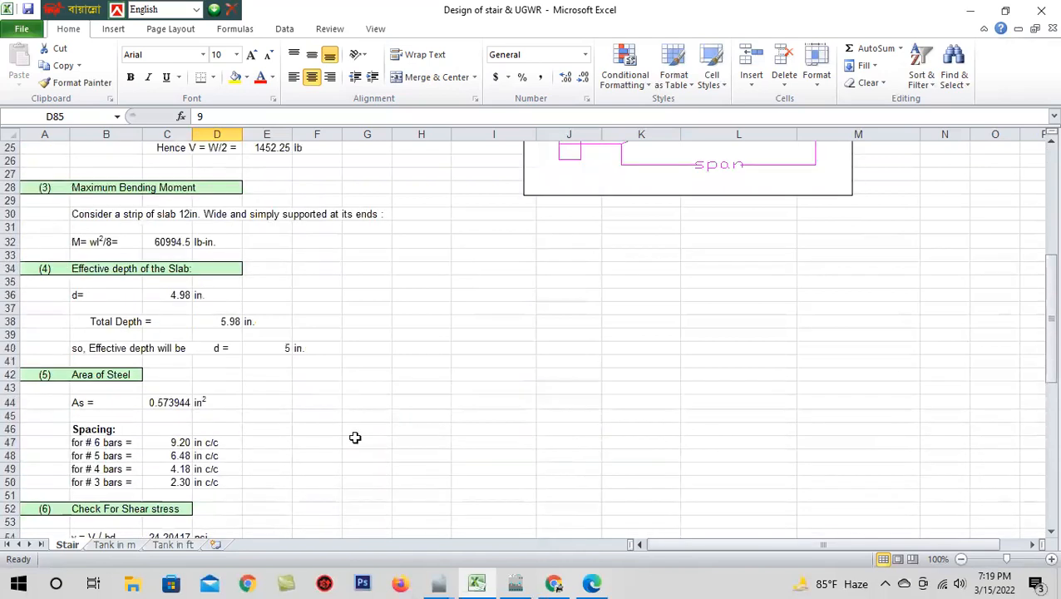
scroll(352, 449, "up", 5)
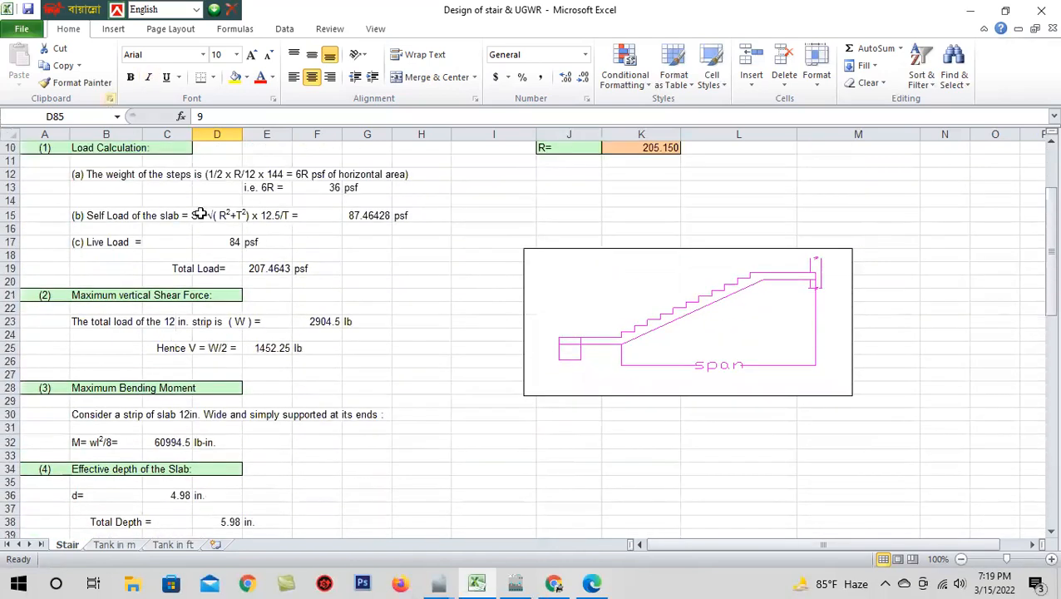
scroll(253, 349, "up", 3)
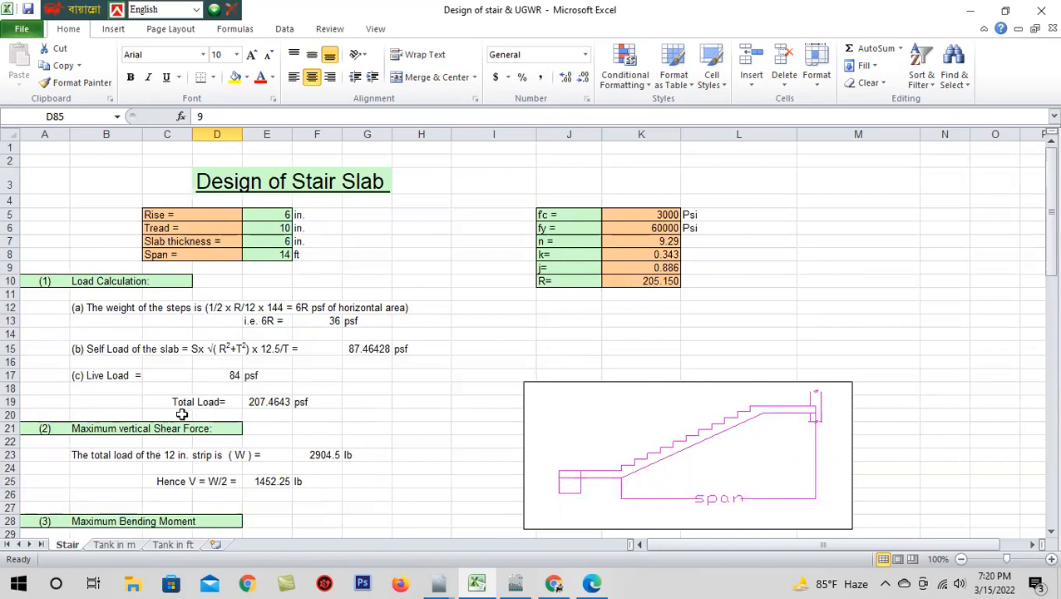
scroll(180, 414, "down", 3)
scroll(181, 414, "down", 5)
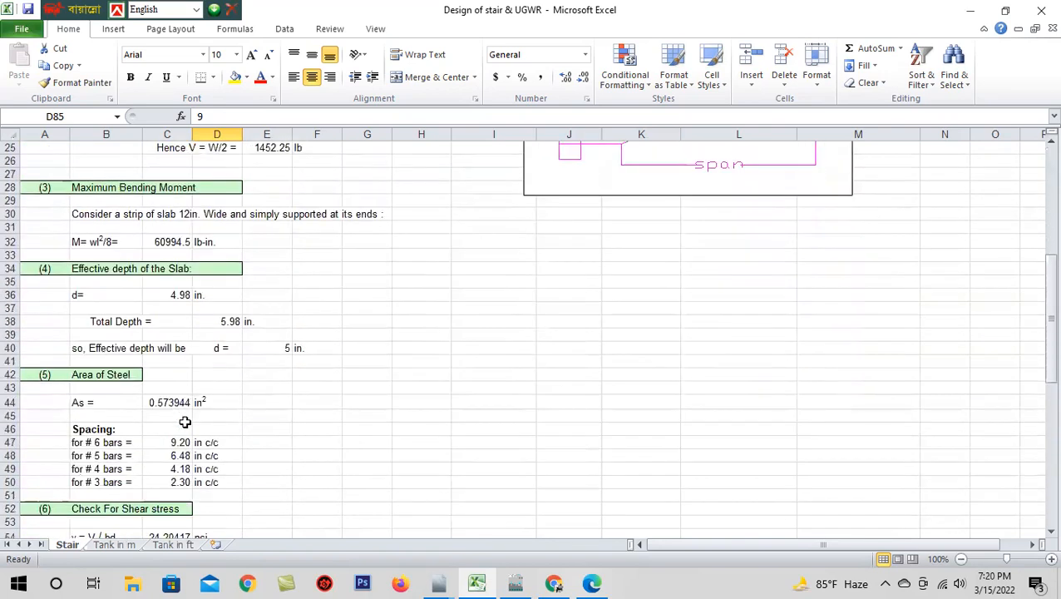
scroll(185, 422, "down", 3)
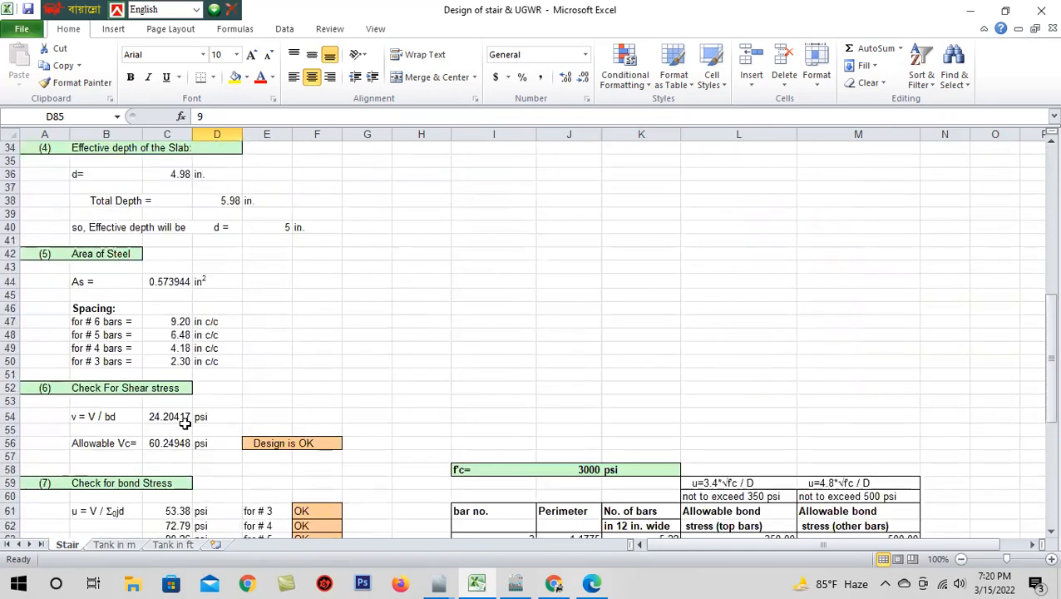
scroll(183, 412, "up", 11)
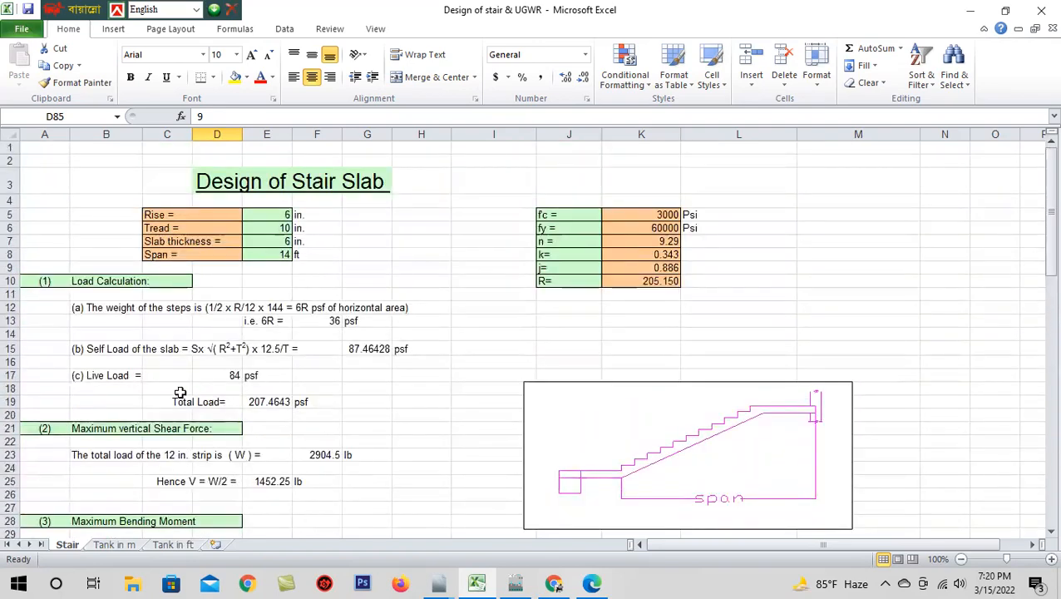